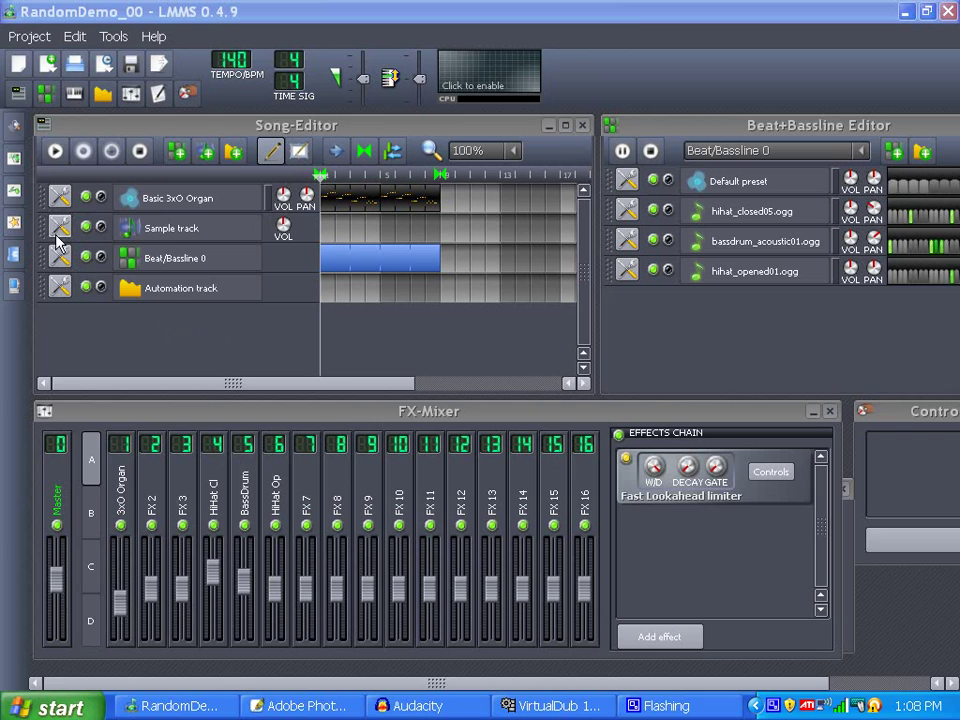
# Step: Preview the song, then set up its export as RandomDemo_00.wav on the Desktop
pyautogui.click(54, 154)
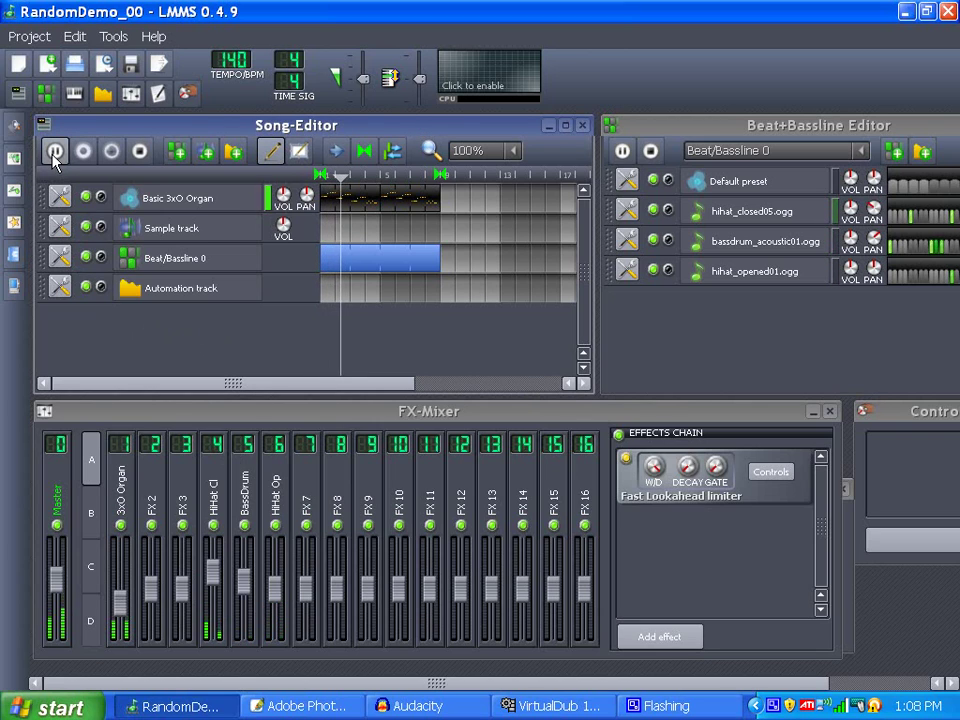
pyautogui.click(138, 152)
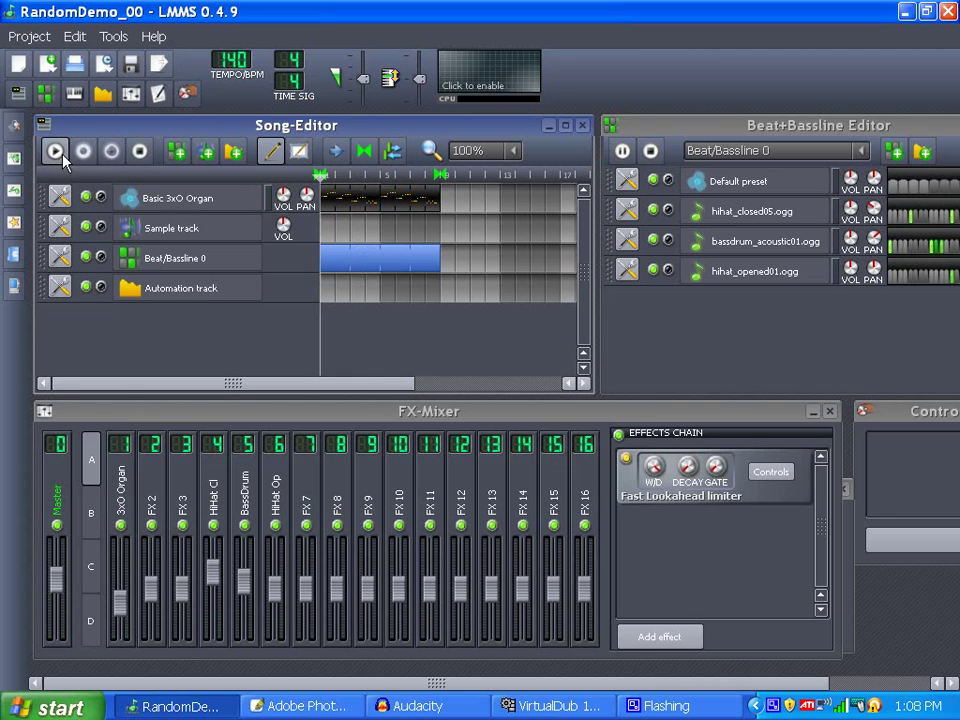
pyautogui.click(30, 36)
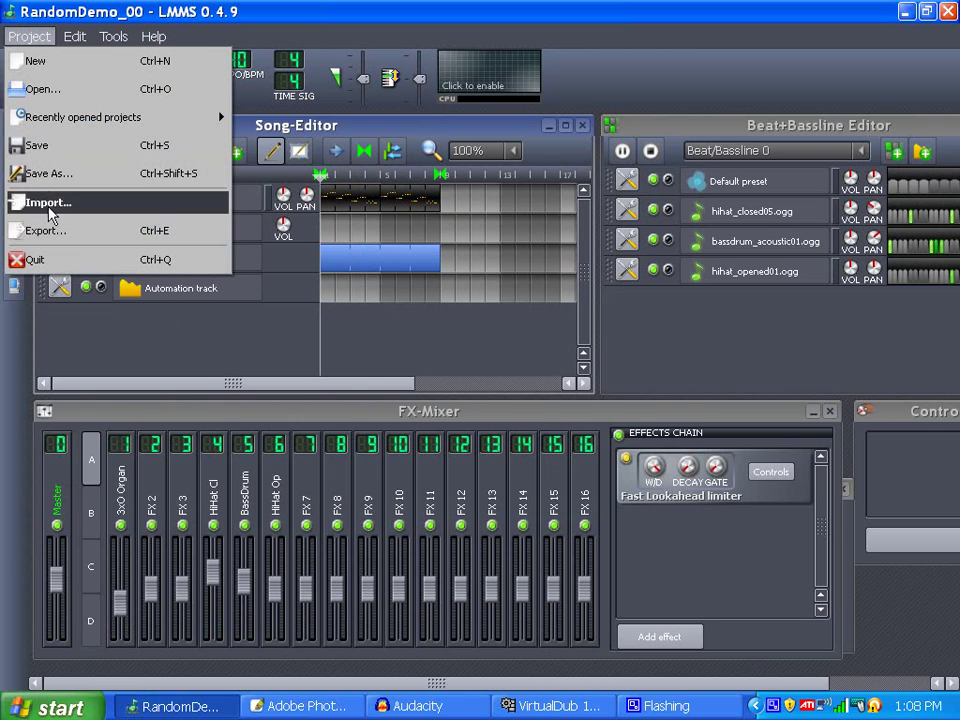
pyautogui.click(46, 231)
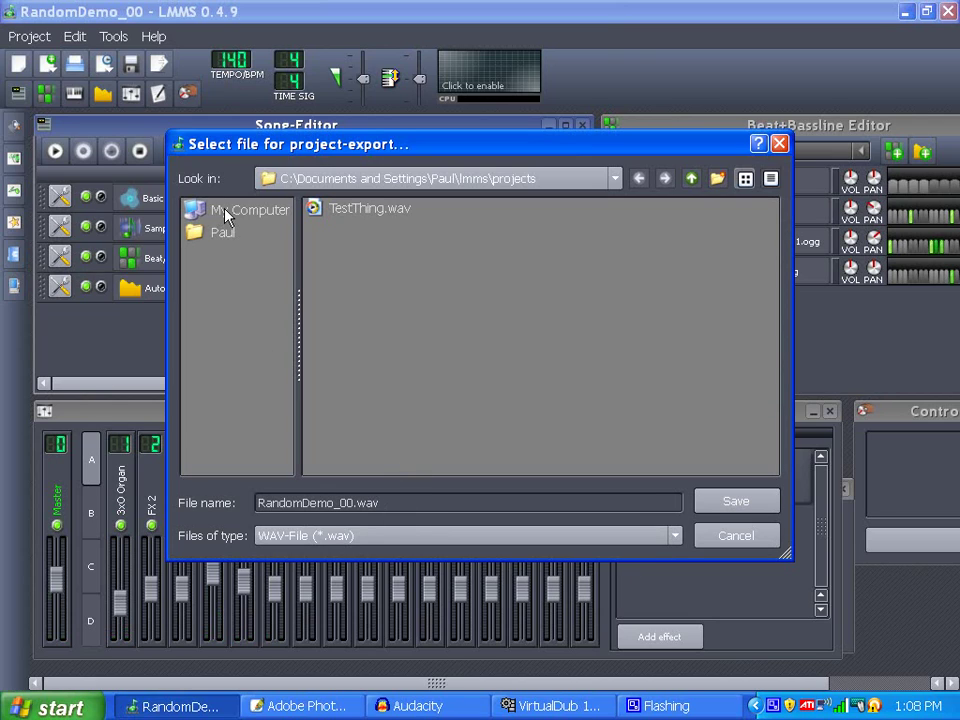
pyautogui.click(200, 231)
pyautogui.doubleClick(318, 229)
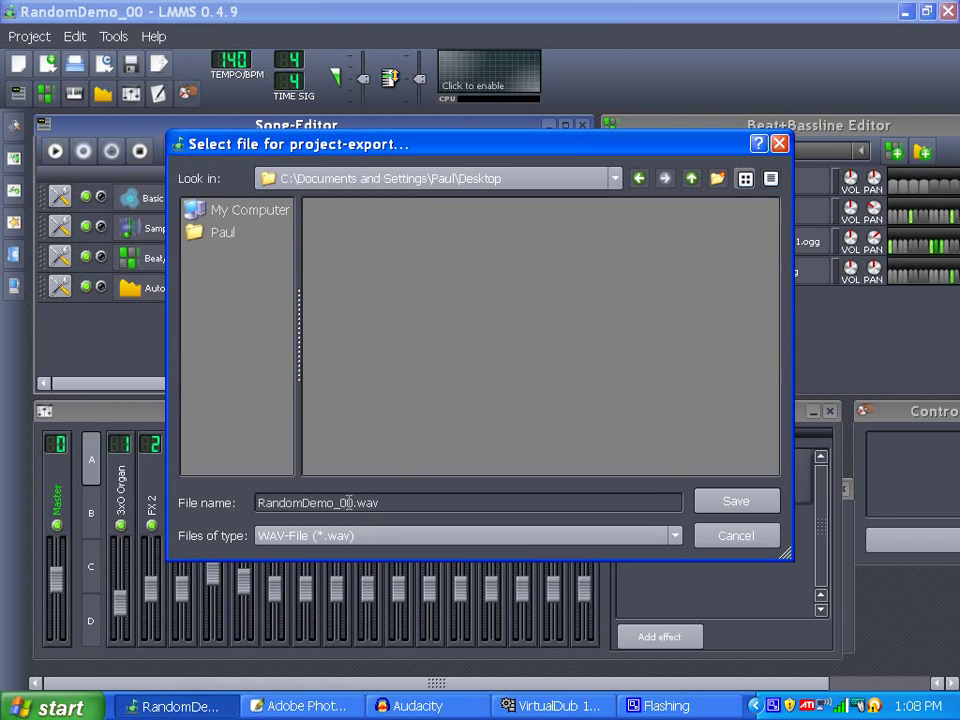
pyautogui.moveTo(352, 503); pyautogui.dragTo(239, 487)
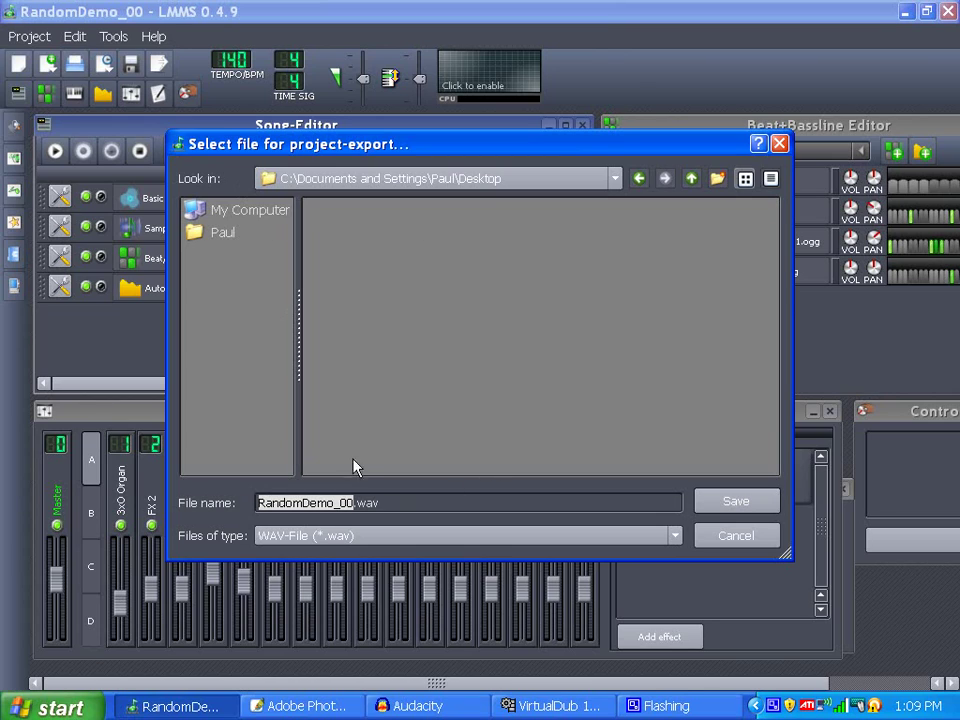
pyautogui.click(726, 505)
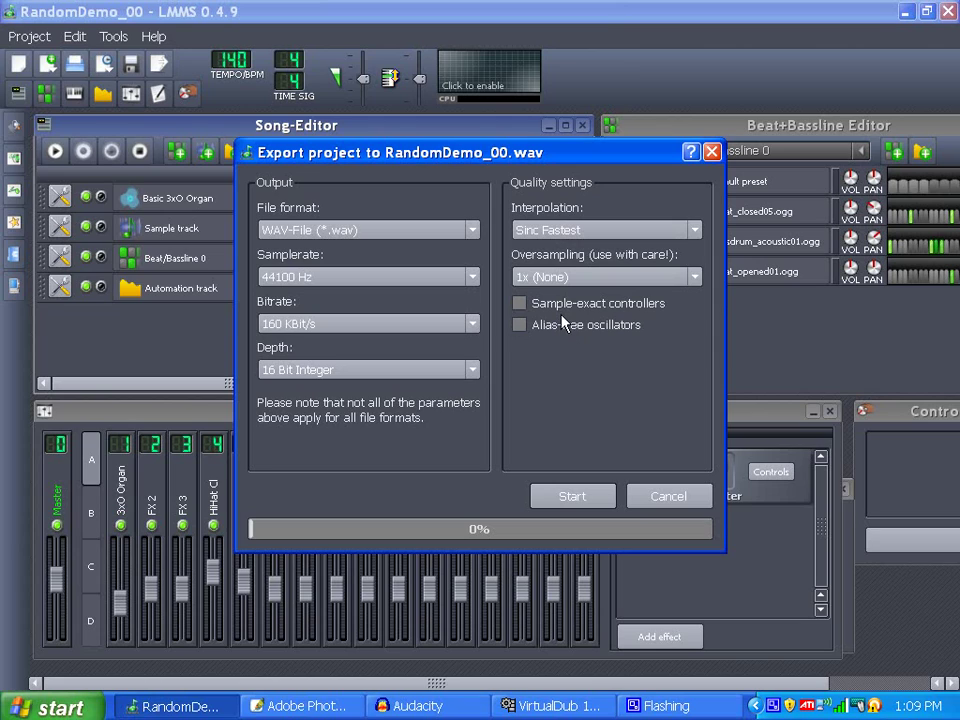
# Step: Render RandomDemo_00.wav with Sinc Best interpolation, then quit LMMS
pyautogui.click(692, 234)
pyautogui.click(674, 300)
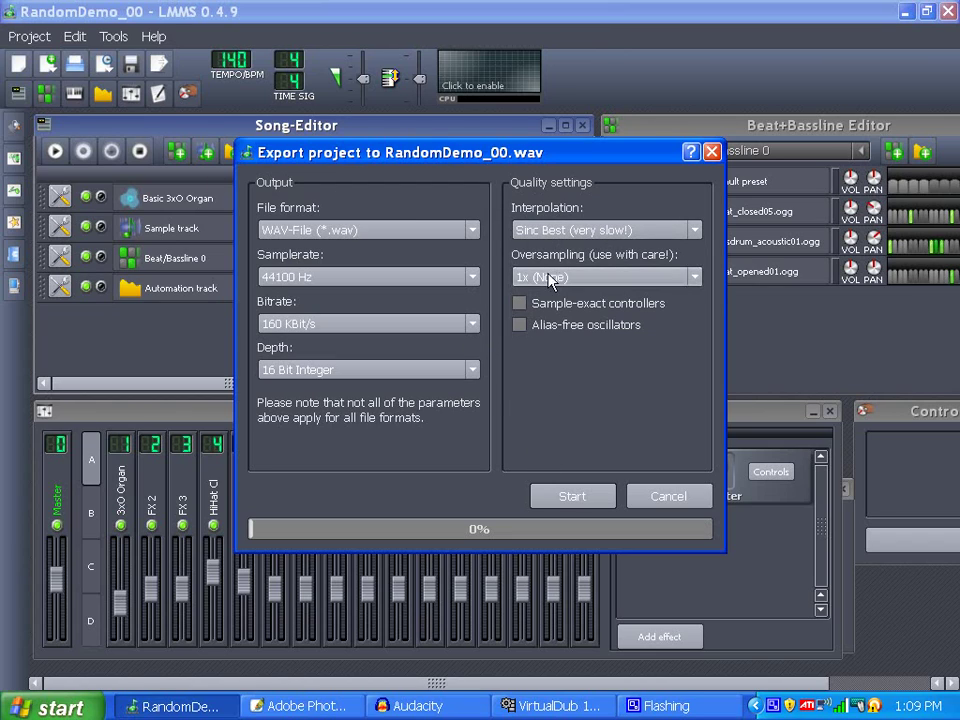
pyautogui.click(574, 497)
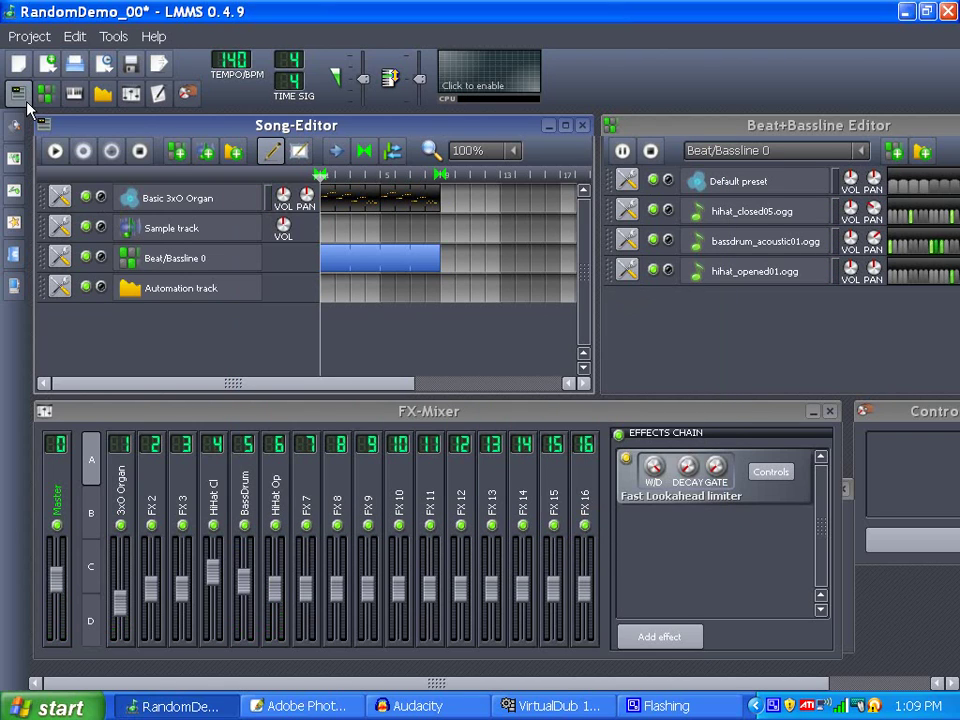
pyautogui.click(26, 36)
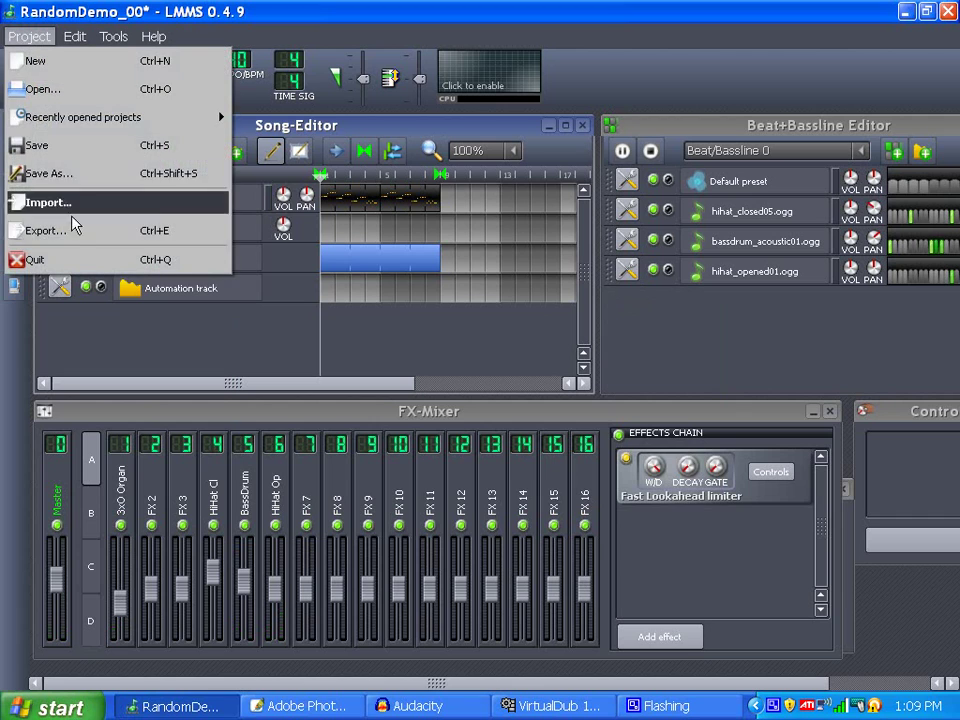
pyautogui.click(69, 260)
# Step: Discard the LMMS project, load Desktop RandomDemo_00.wav into Audacity, and play it briefly
pyautogui.click(491, 385)
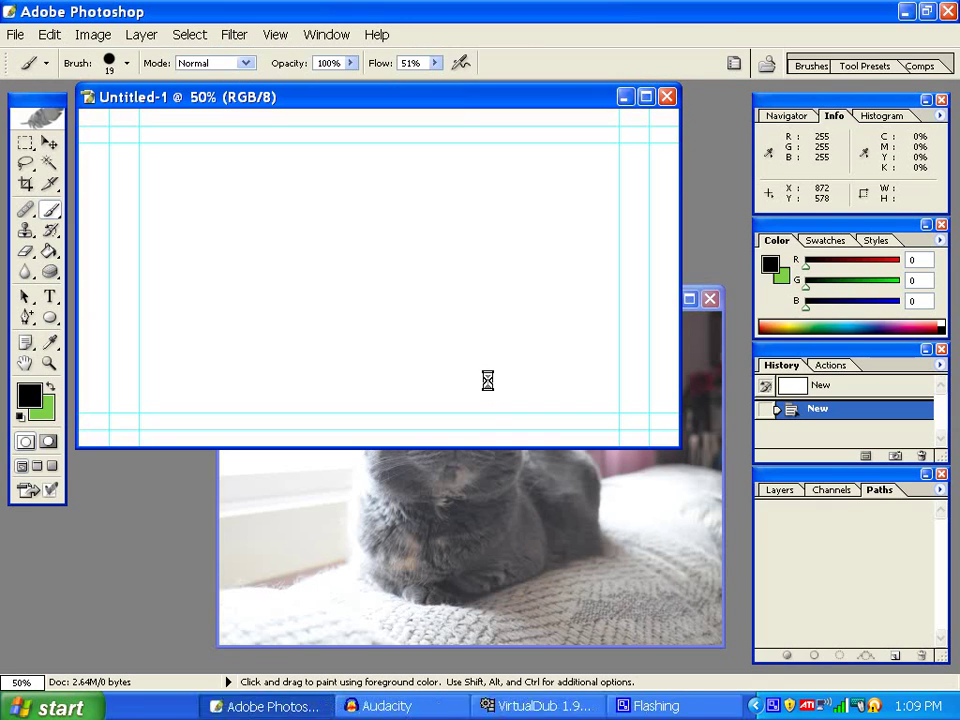
pyautogui.click(300, 706)
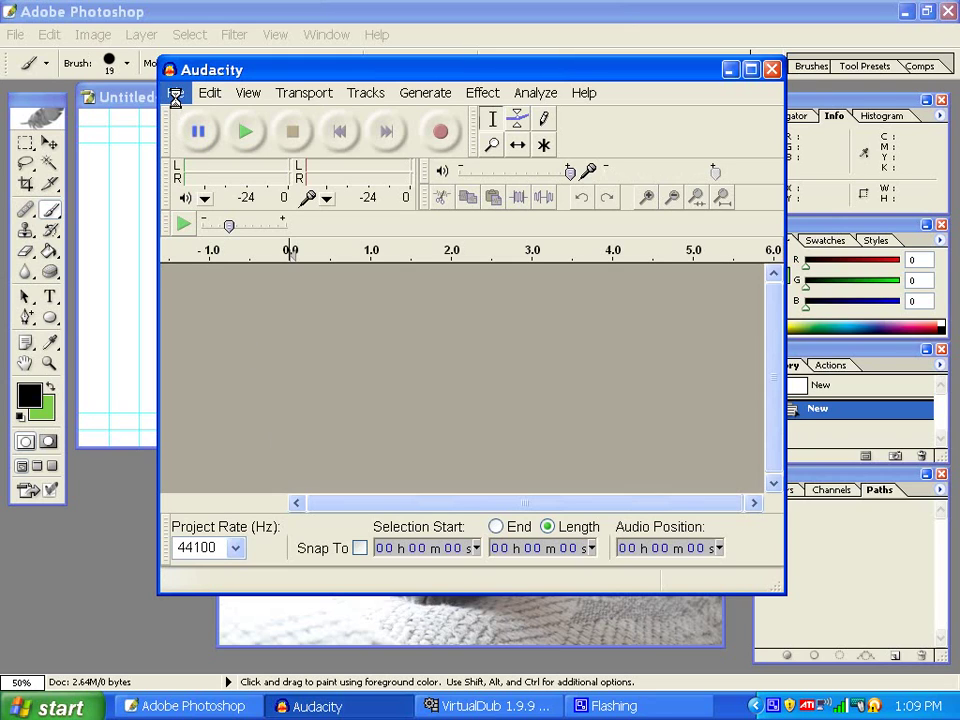
pyautogui.click(172, 90)
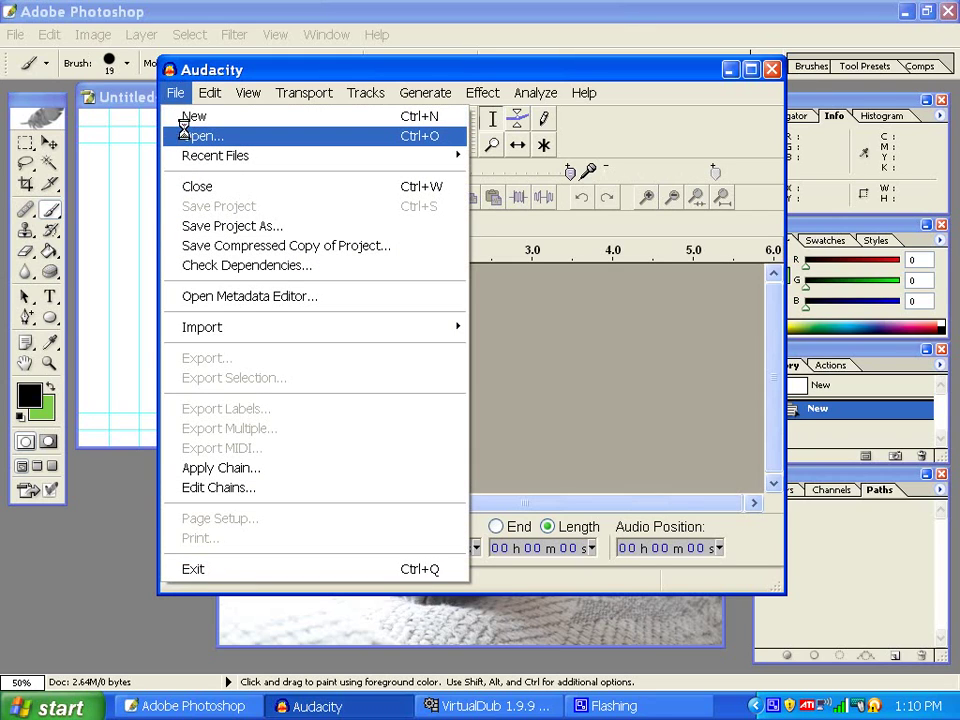
pyautogui.click(185, 136)
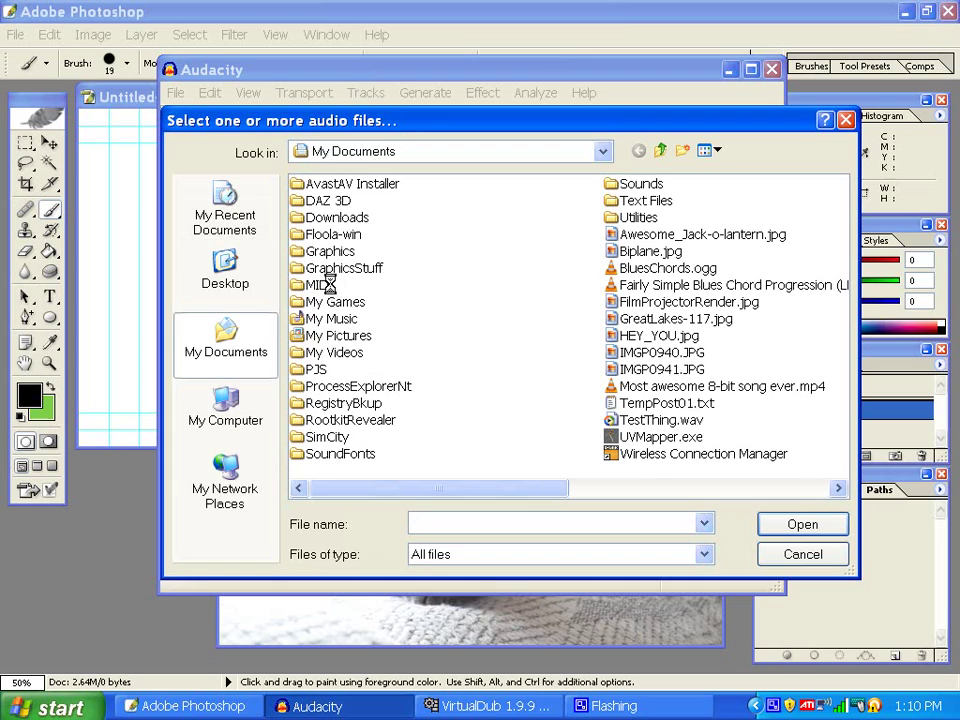
pyautogui.click(215, 262)
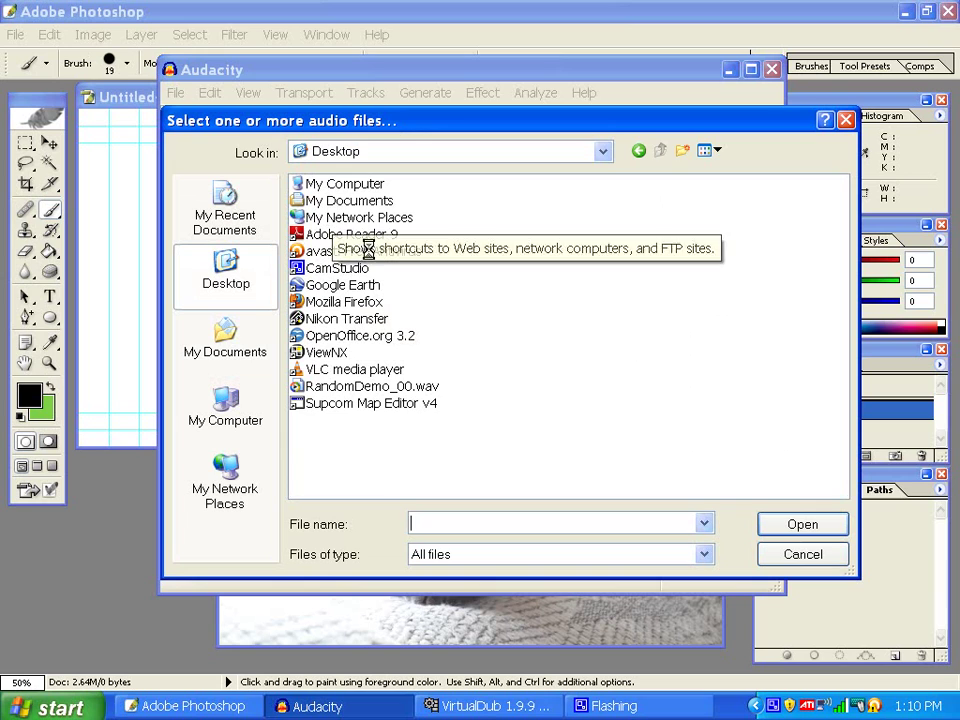
pyautogui.click(375, 388)
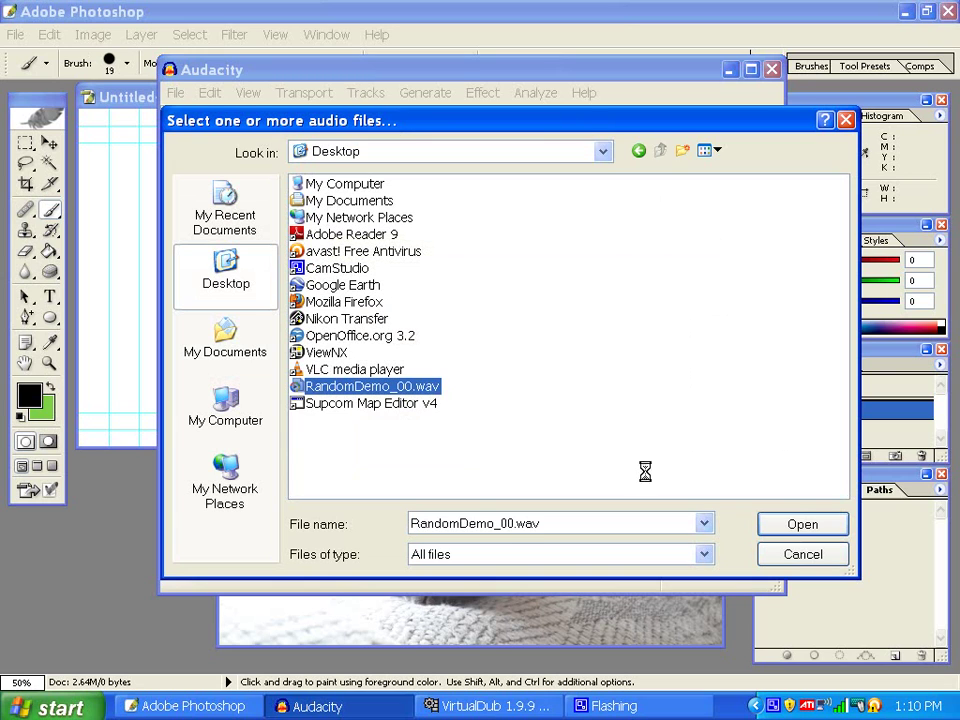
pyautogui.click(775, 523)
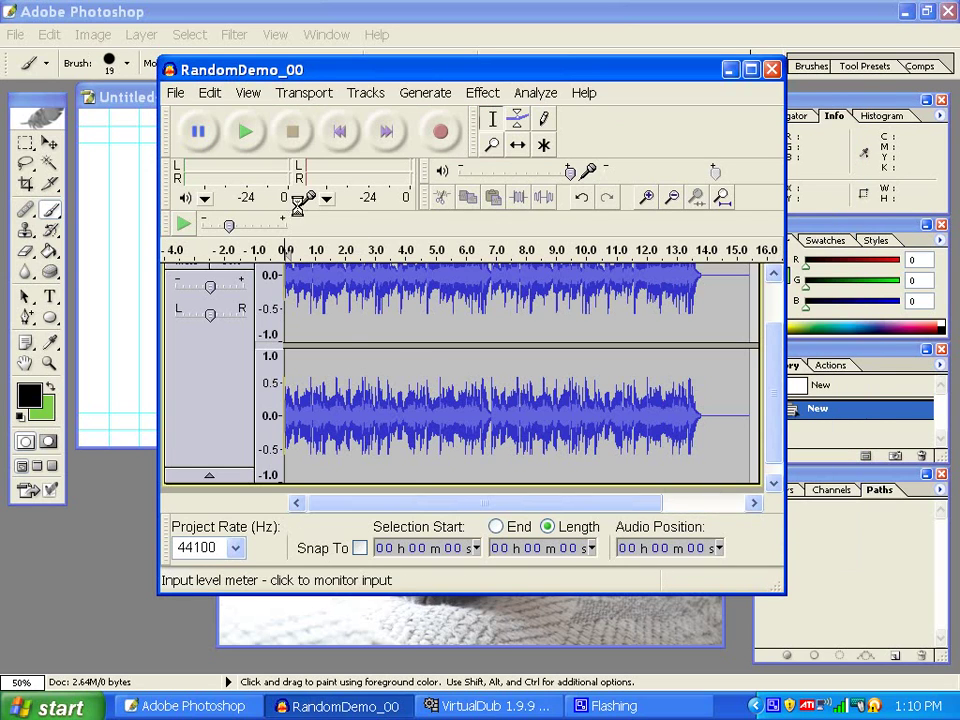
pyautogui.click(236, 126)
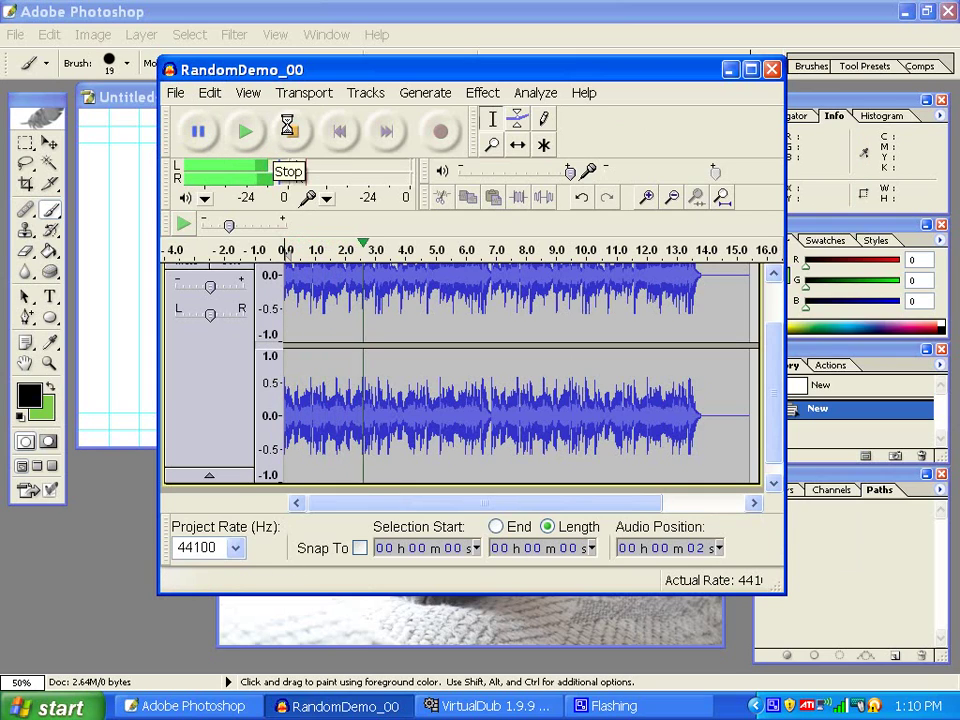
pyautogui.click(245, 130)
# Step: Export the track to the Desktop as RandomDemo_00 in MP3 format with blank metadata
pyautogui.click(176, 92)
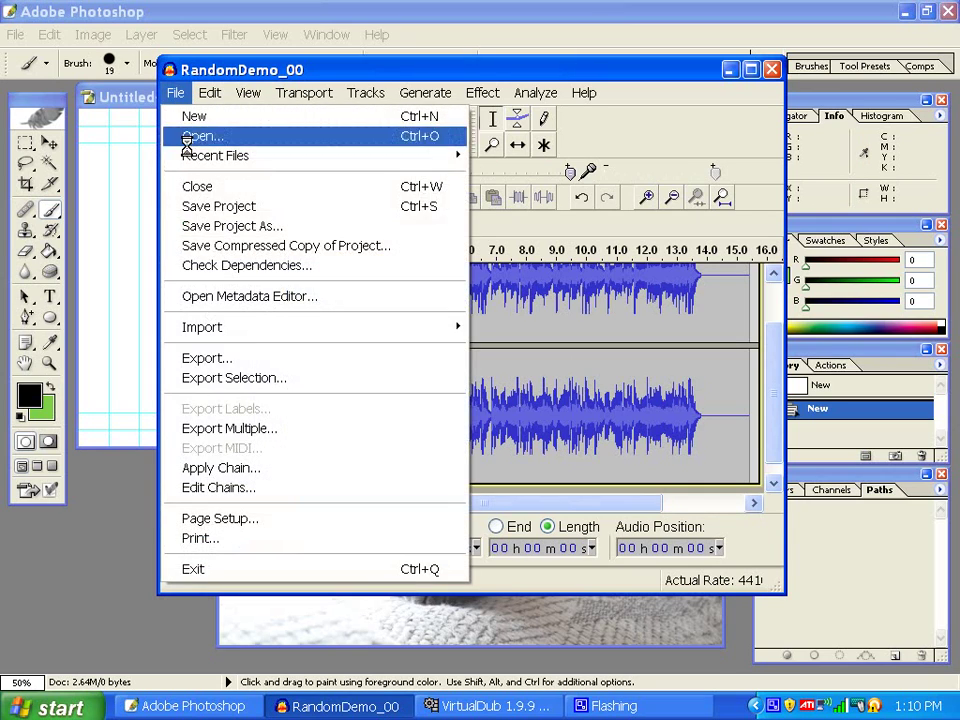
pyautogui.click(251, 361)
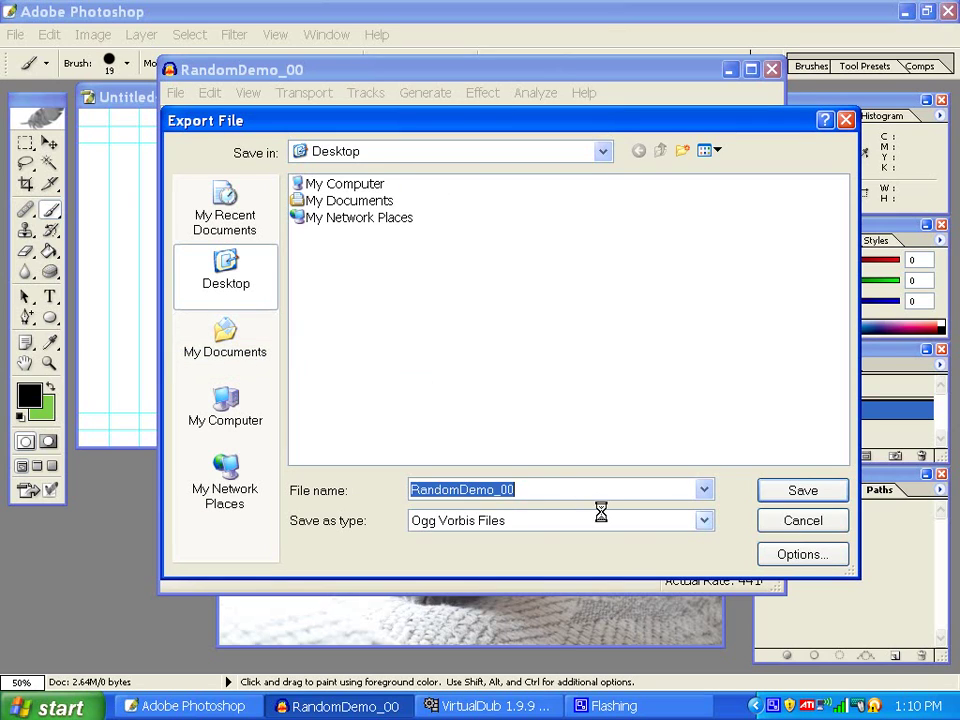
pyautogui.click(700, 521)
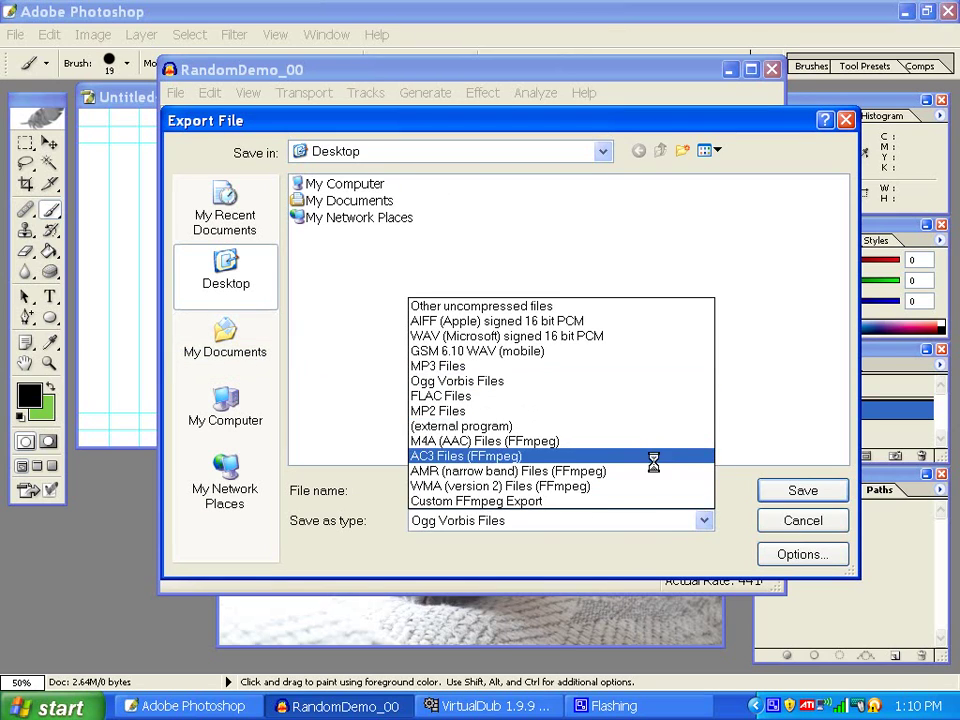
pyautogui.click(587, 368)
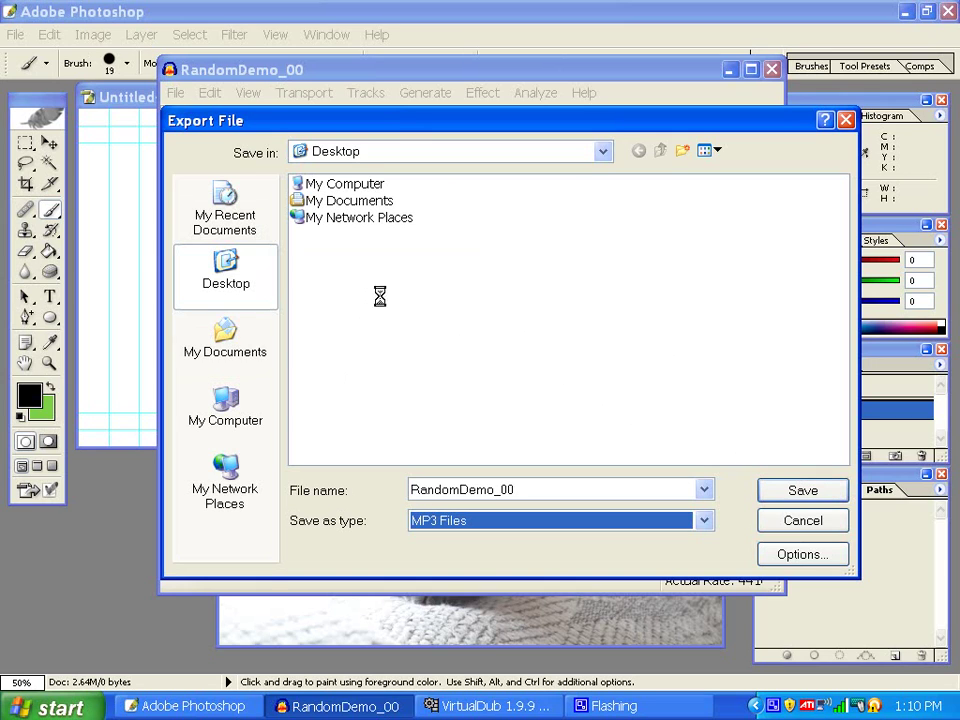
pyautogui.click(793, 490)
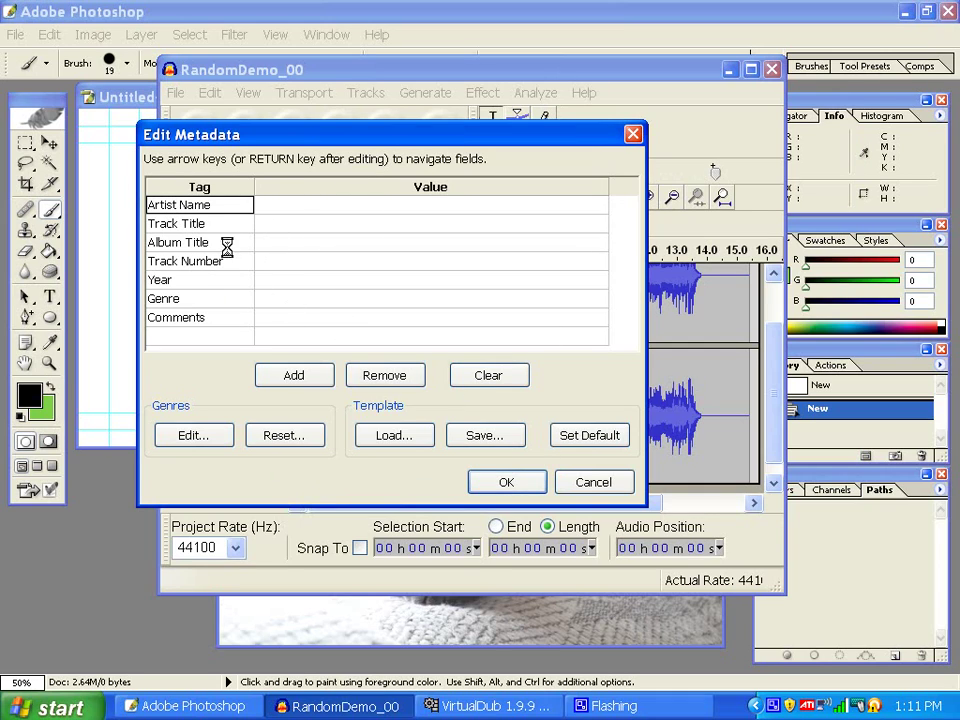
pyautogui.click(503, 479)
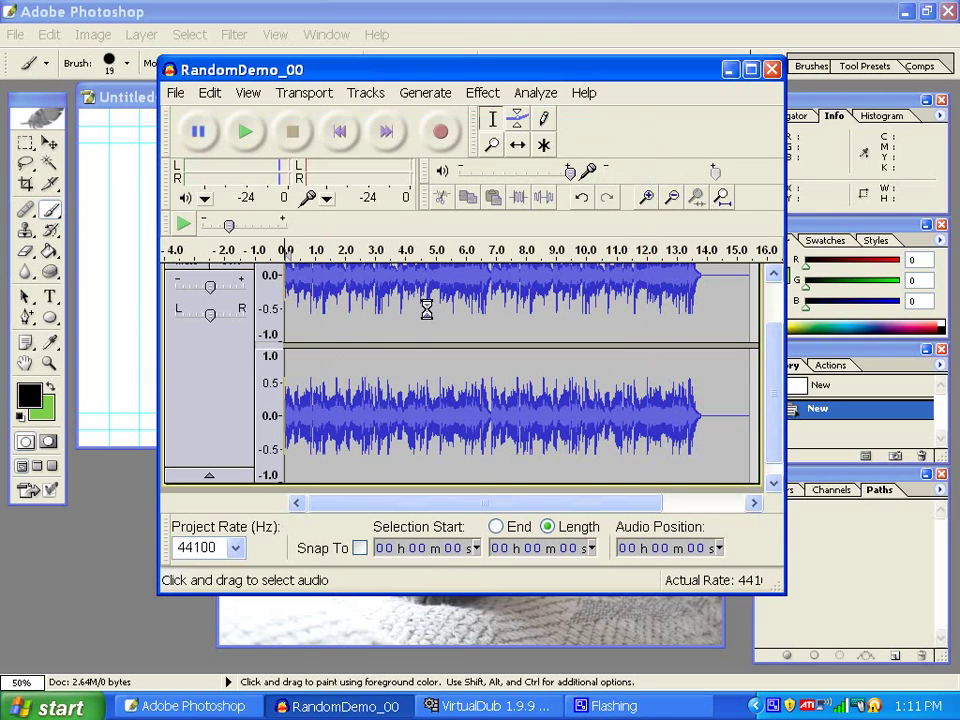
# Step: Close Audacity without saving, check RandomDemo_00.mp3 on the desktop, and return to Photoshop
pyautogui.click(770, 69)
pyautogui.click(455, 405)
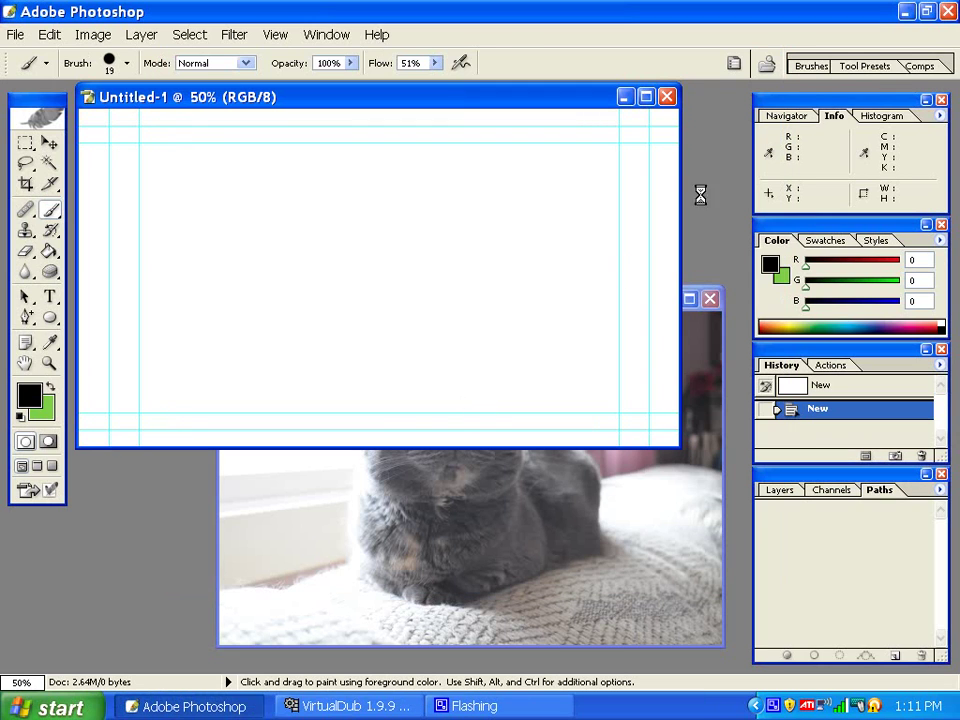
pyautogui.click(906, 11)
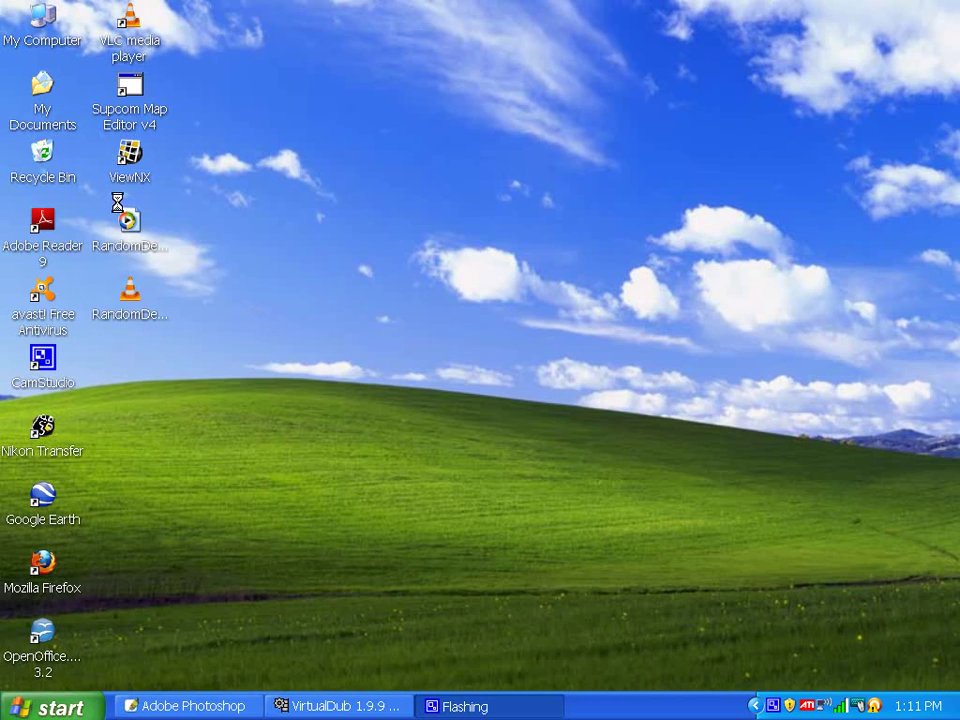
pyautogui.click(133, 228)
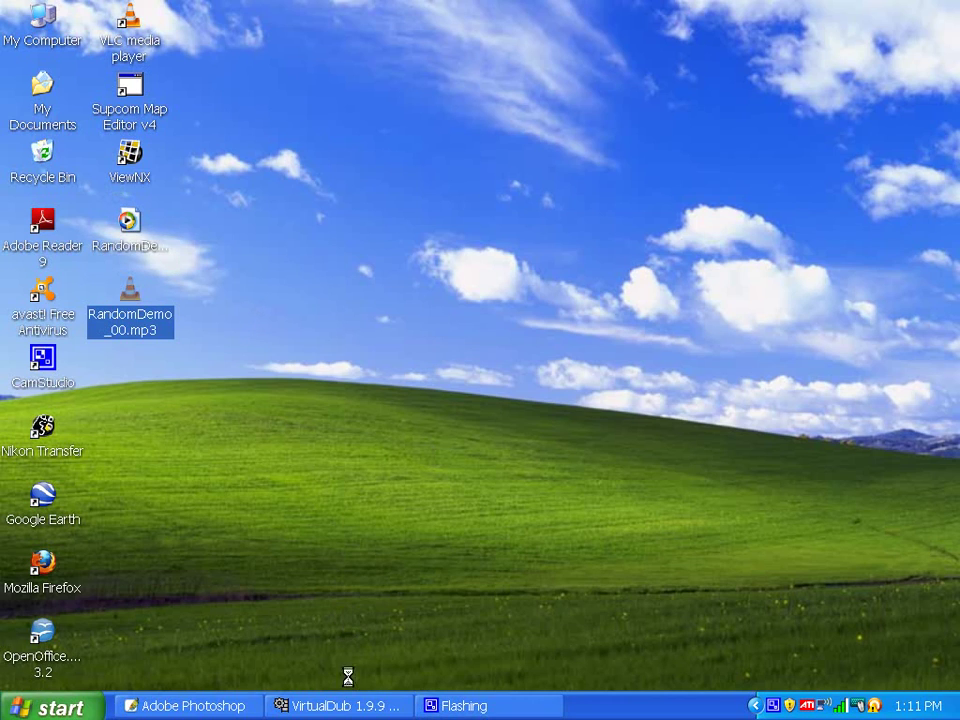
pyautogui.click(185, 706)
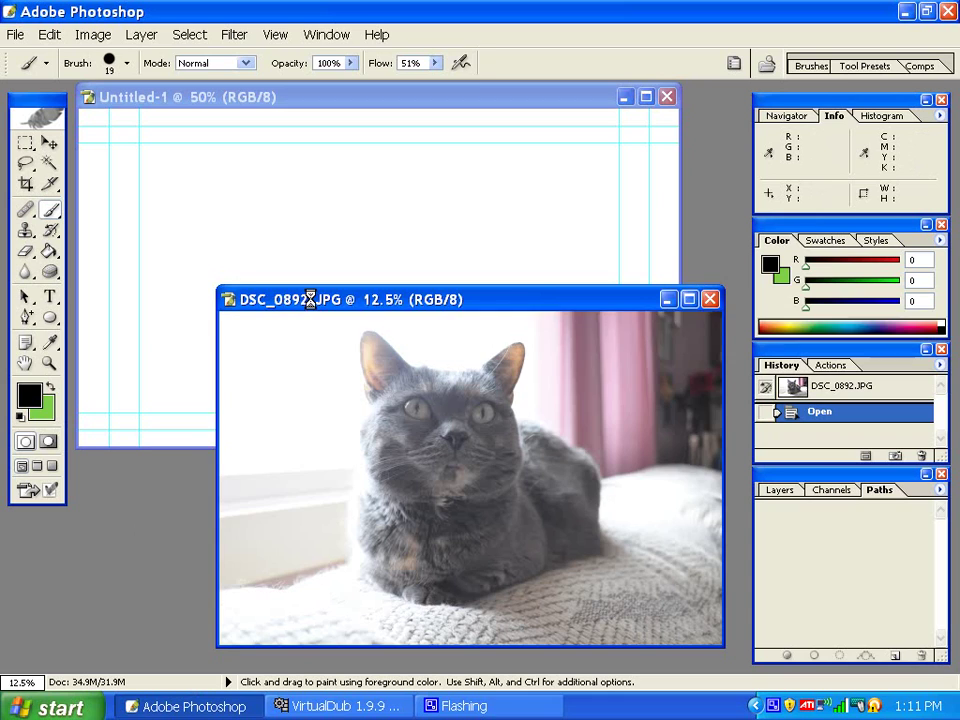
# Step: Arrange the photo windows and confirm Untitled-1's image size is 1280 × 720 pixels
pyautogui.moveTo(310, 299); pyautogui.dragTo(338, 302)
pyautogui.click(154, 93)
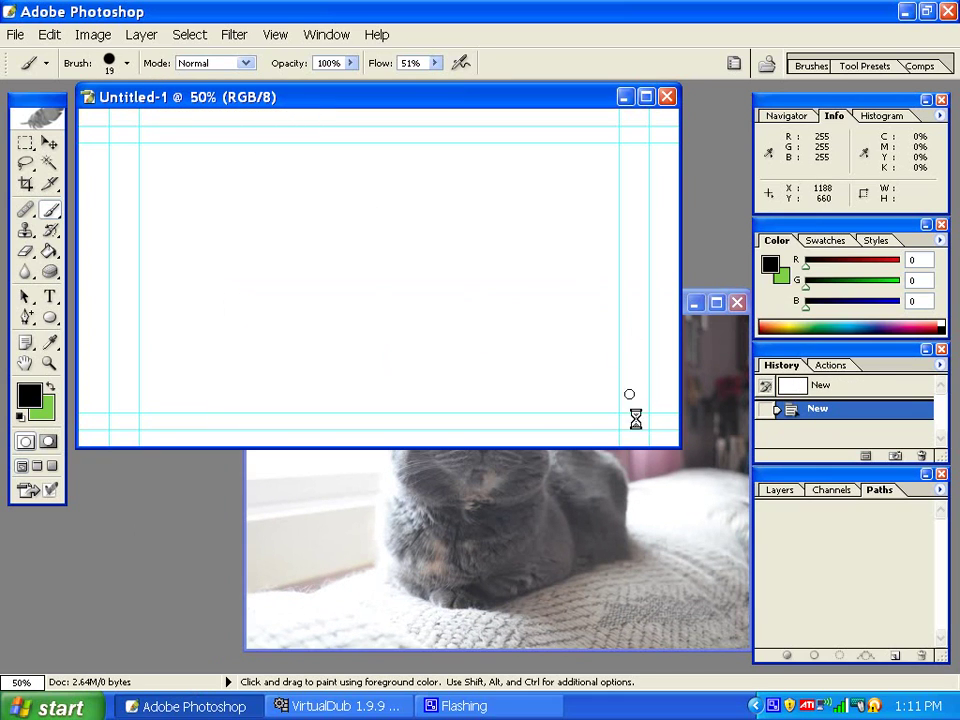
pyautogui.click(707, 546)
pyautogui.moveTo(429, 289); pyautogui.dragTo(408, 300)
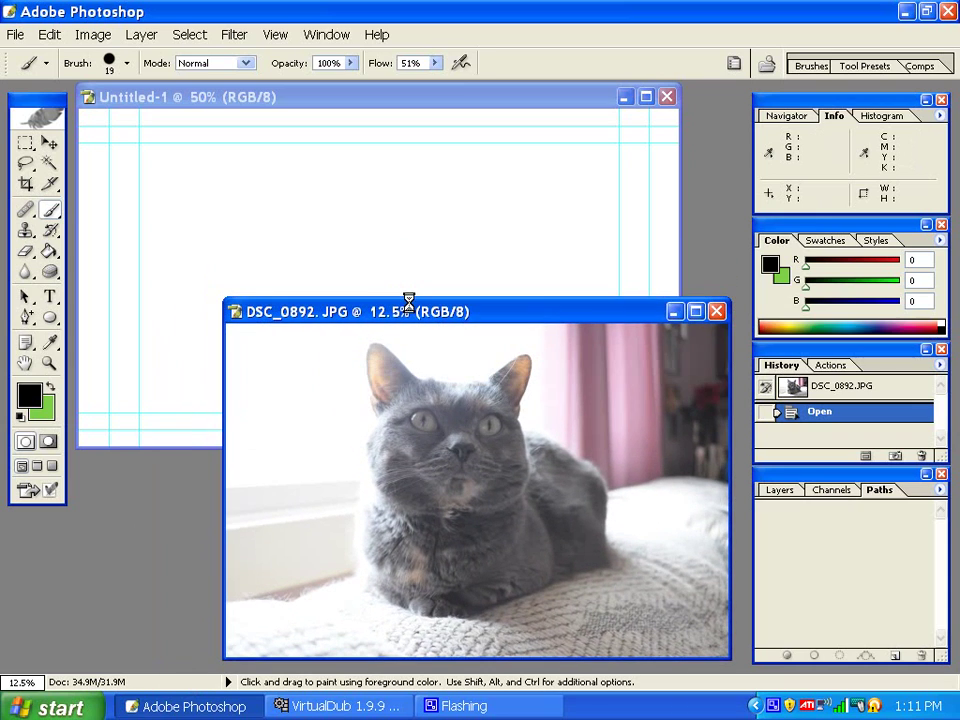
pyautogui.click(153, 101)
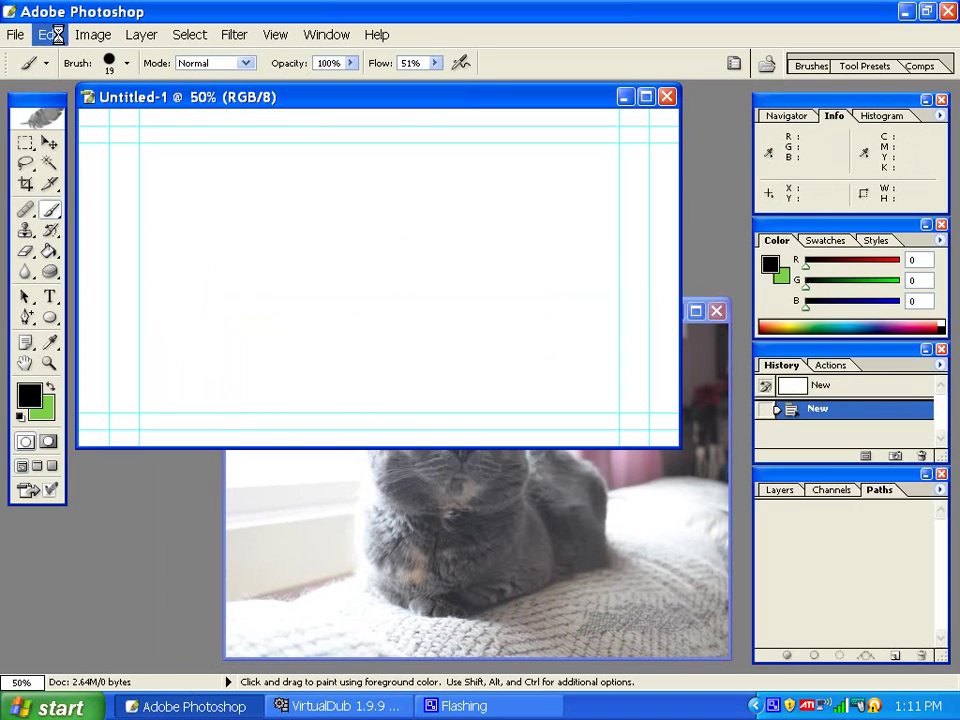
pyautogui.click(93, 34)
pyautogui.click(114, 190)
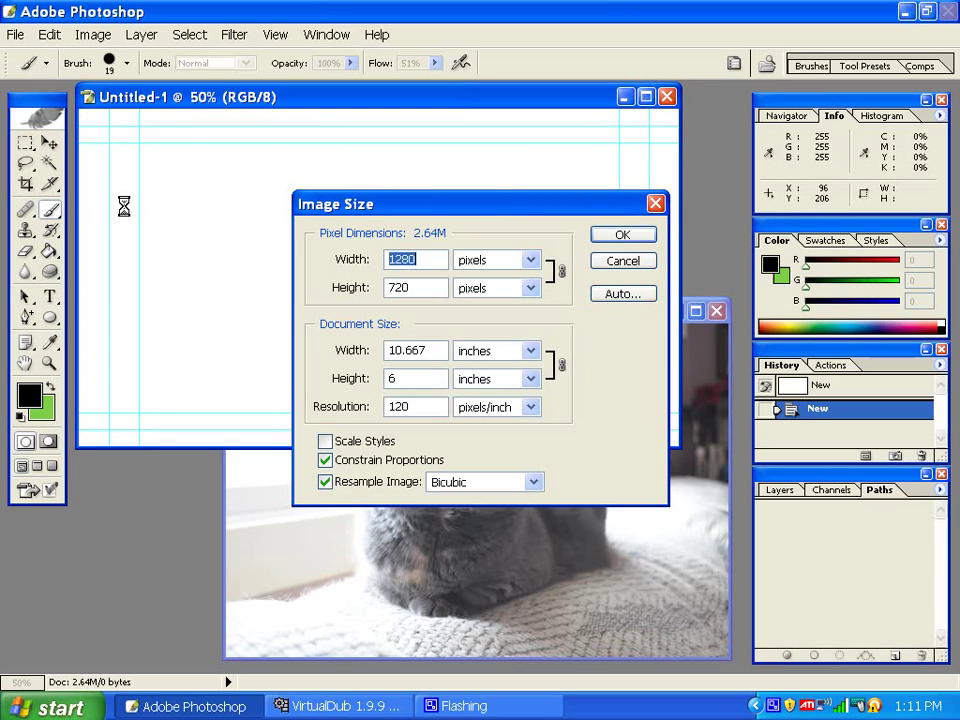
pyautogui.click(621, 234)
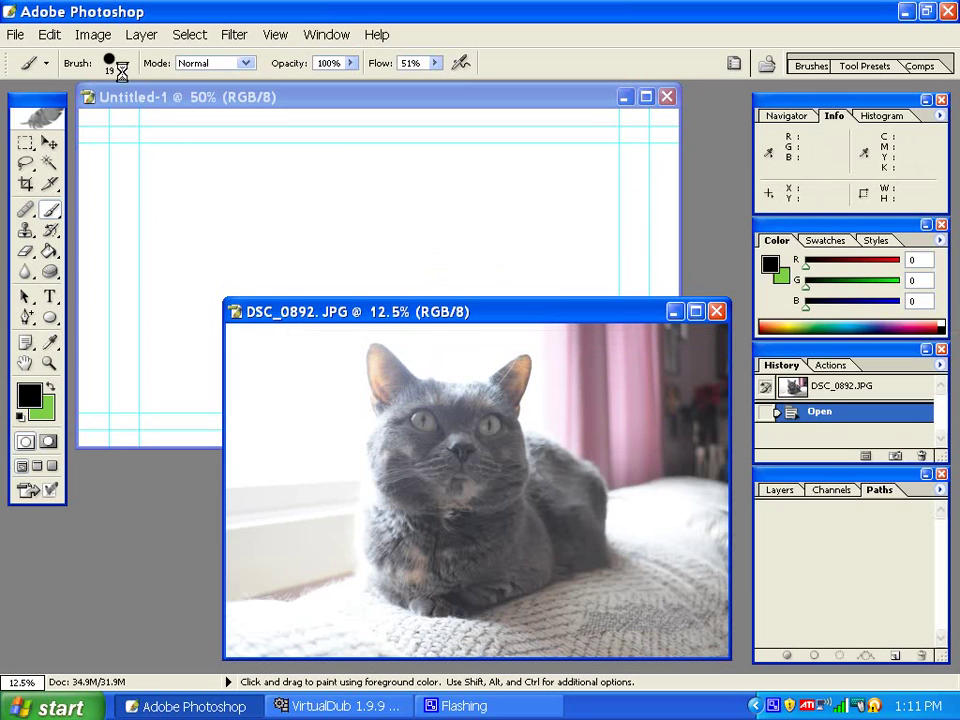
# Step: Select and copy the entire DSC_0892.JPG cat photo, then bring Untitled-1 forward
pyautogui.click(189, 34)
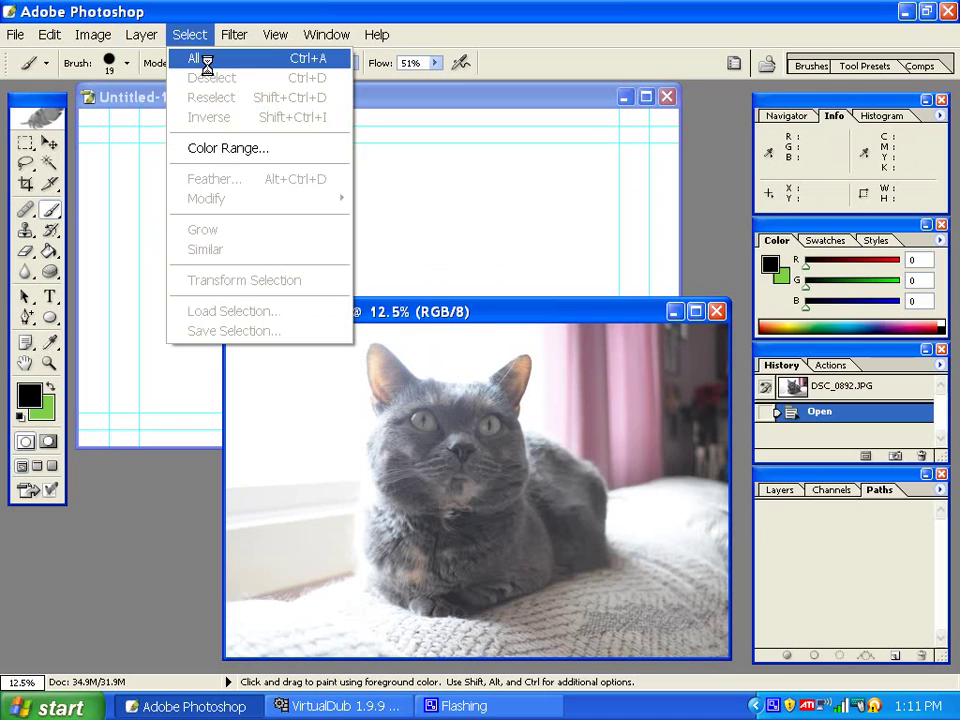
pyautogui.click(193, 58)
pyautogui.click(48, 34)
pyautogui.click(129, 180)
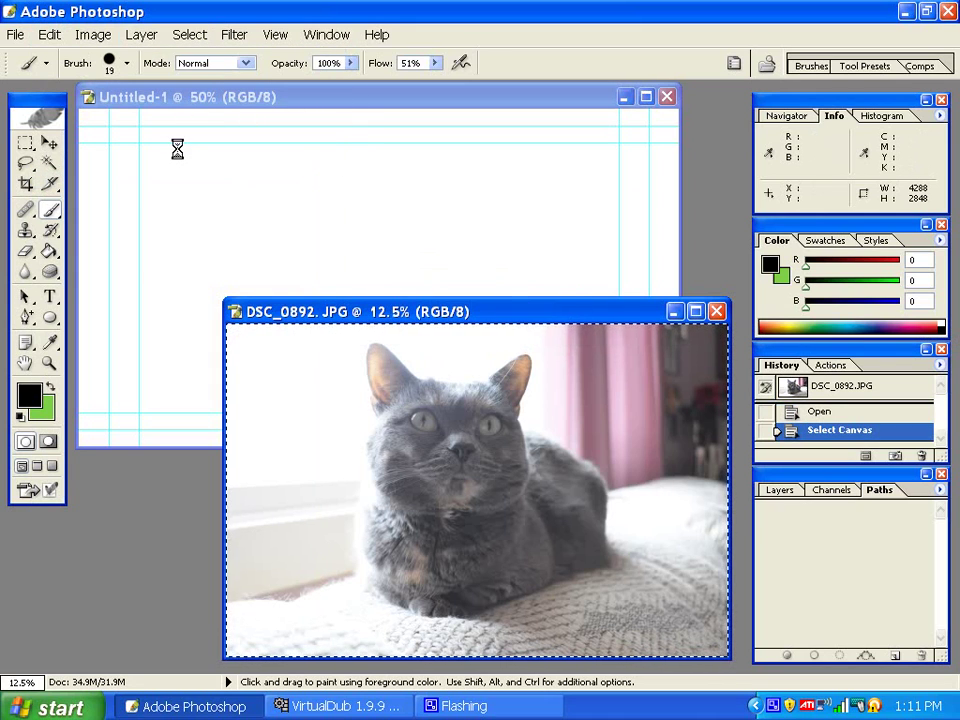
pyautogui.click(205, 97)
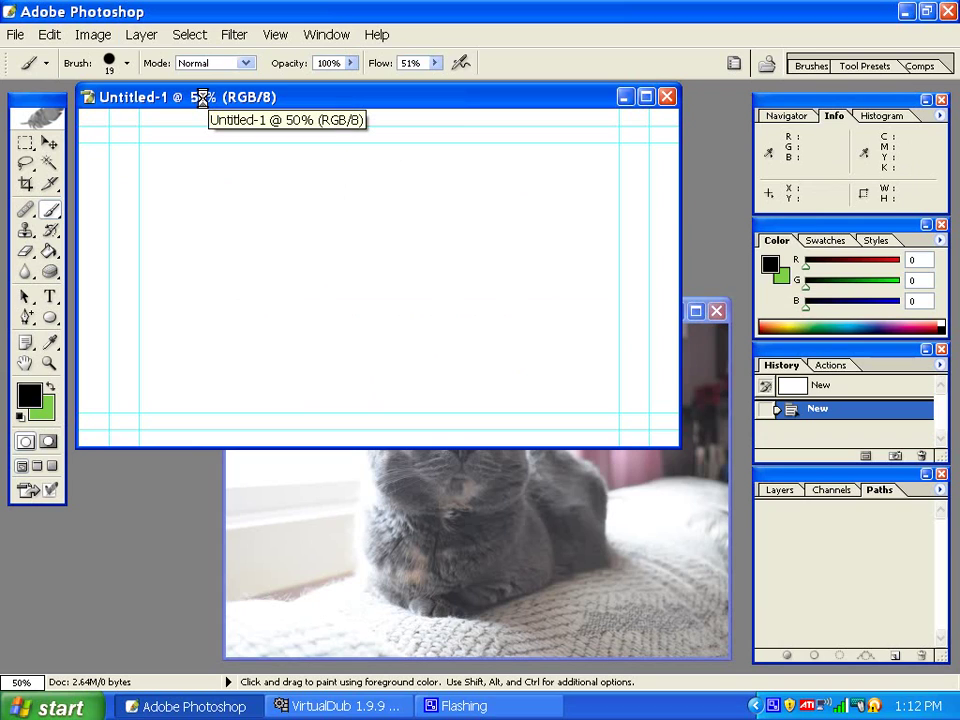
# Step: Paste the copied cat photo into Untitled-1 as a new layer
pyautogui.rightClick(201, 97)
pyautogui.press('Escape')
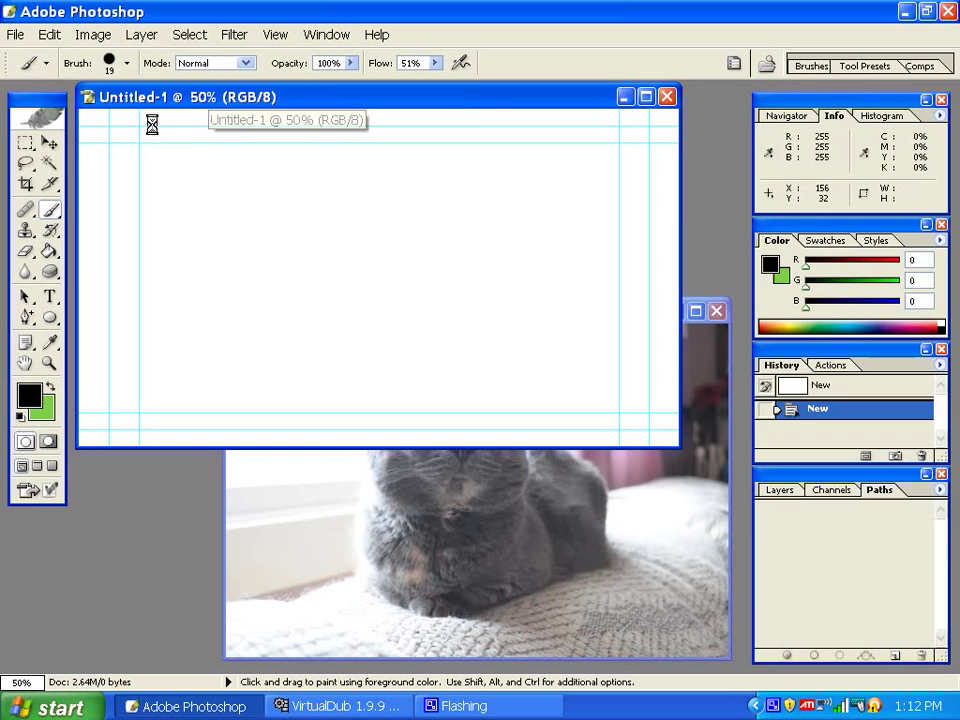
pyautogui.click(49, 34)
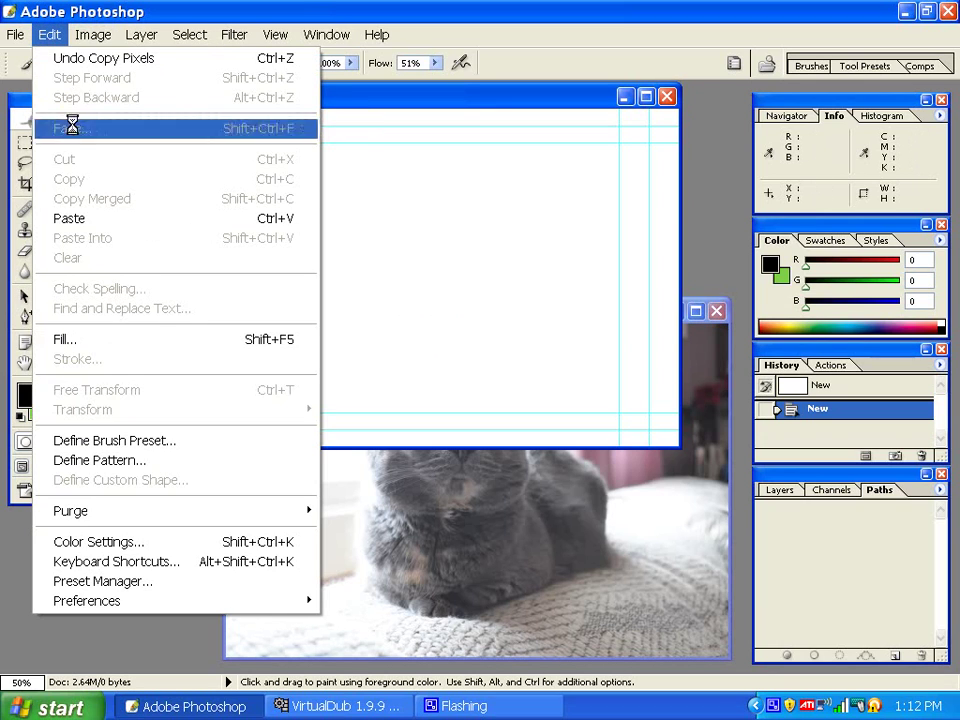
pyautogui.click(84, 218)
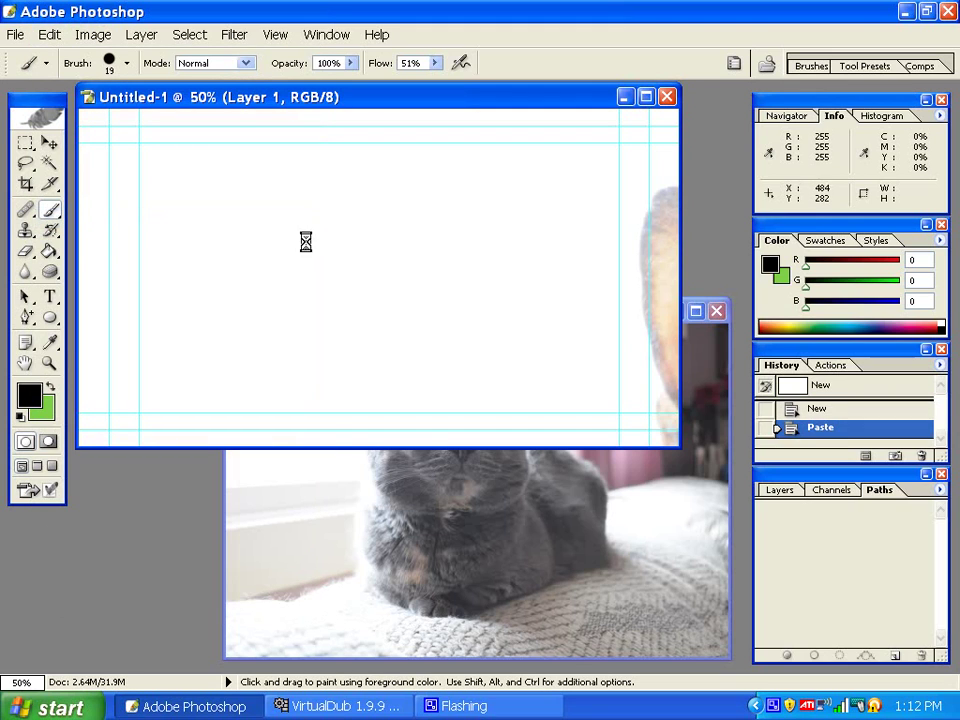
# Step: Move Layer 1 so the cat's face fills the canvas, then open Save for Web
pyautogui.click(49, 143)
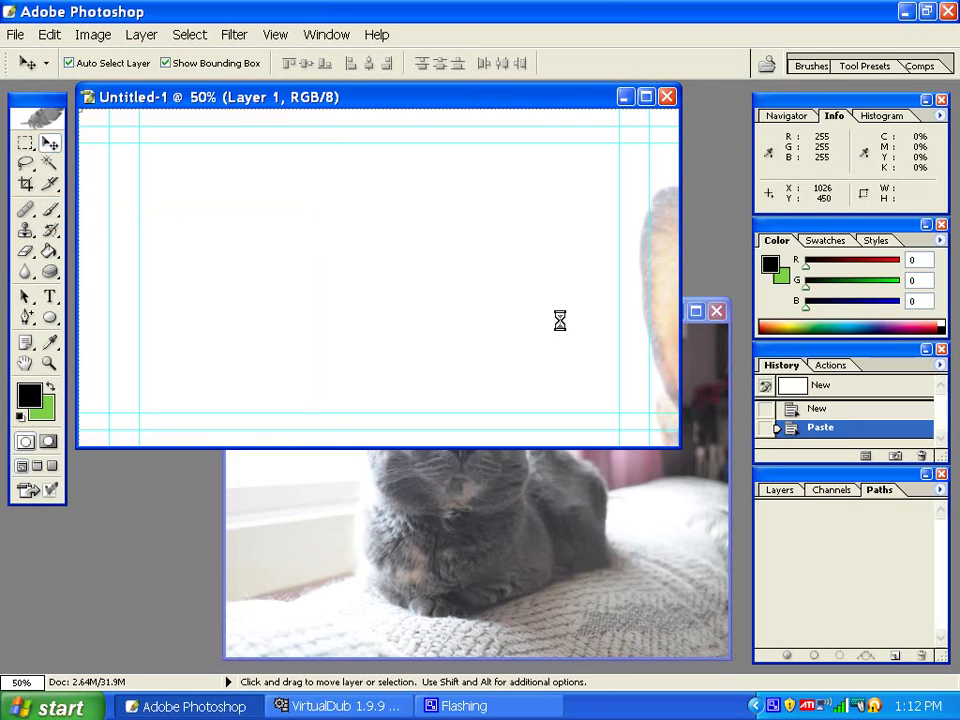
pyautogui.moveTo(560, 320); pyautogui.dragTo(239, 224)
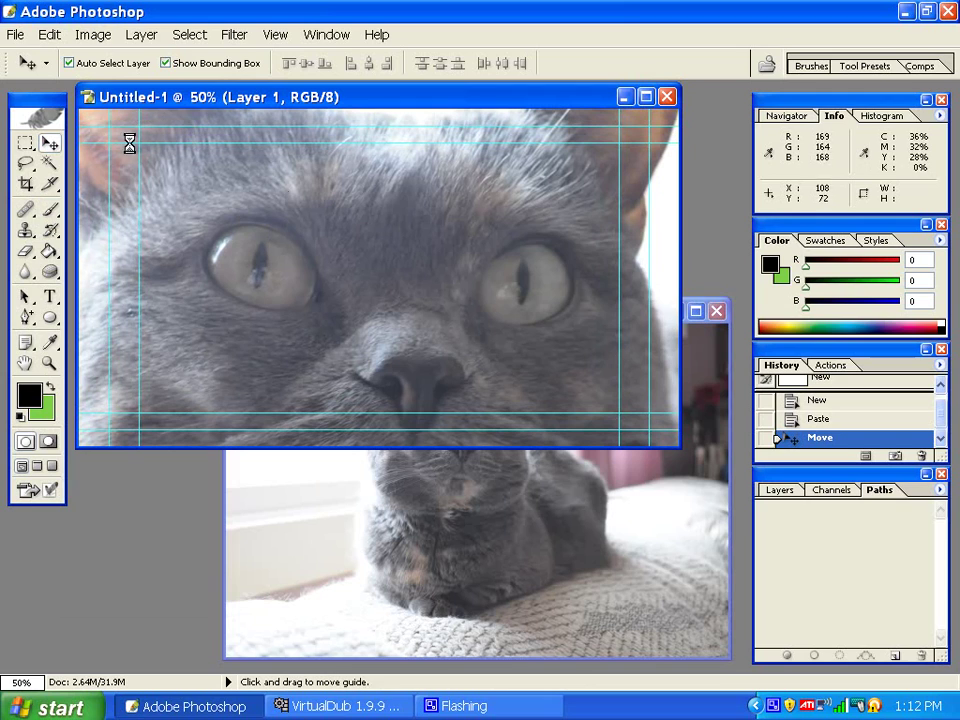
pyautogui.click(15, 34)
pyautogui.click(64, 296)
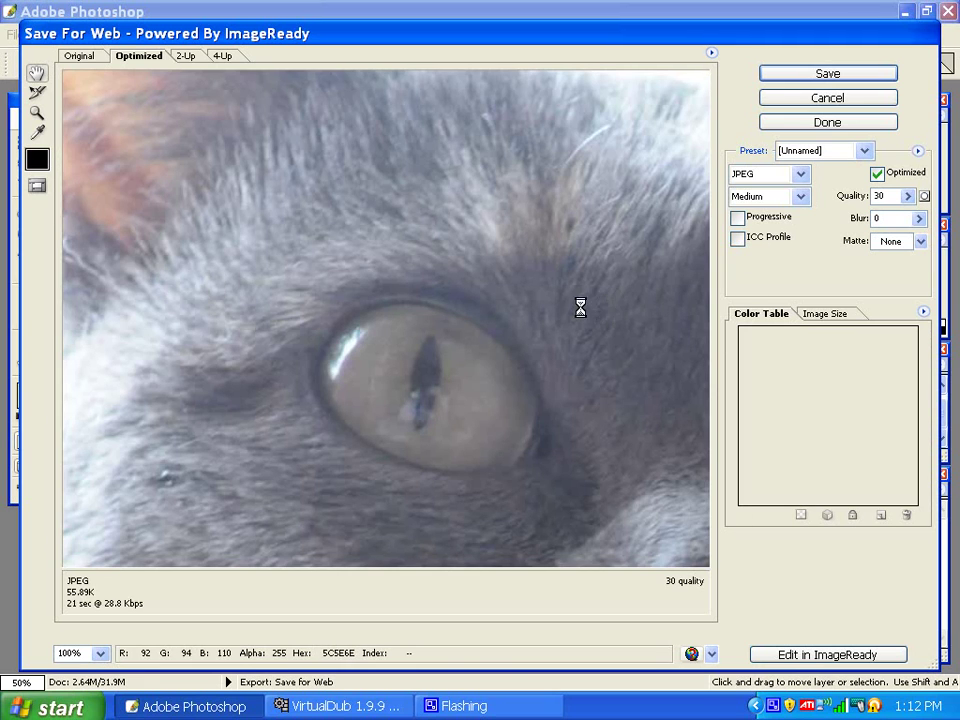
# Step: Save the web-optimized JPEG as Untitled-1.jpg on the Desktop, then close Untitled-1
pyautogui.moveTo(580, 307); pyautogui.dragTo(426, 231)
pyautogui.click(818, 313)
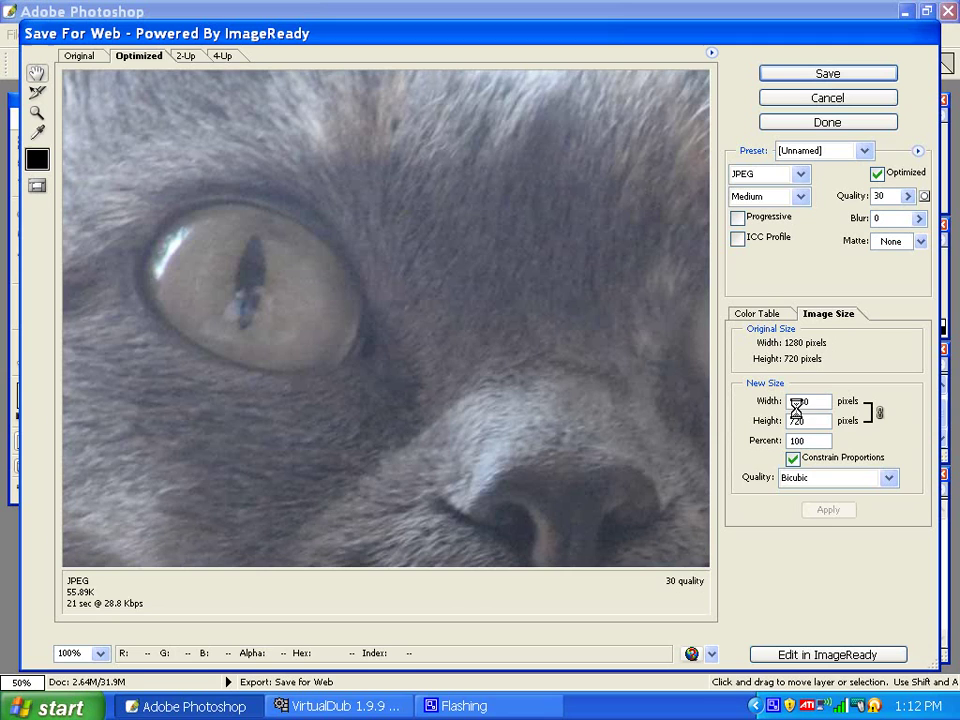
pyautogui.click(763, 312)
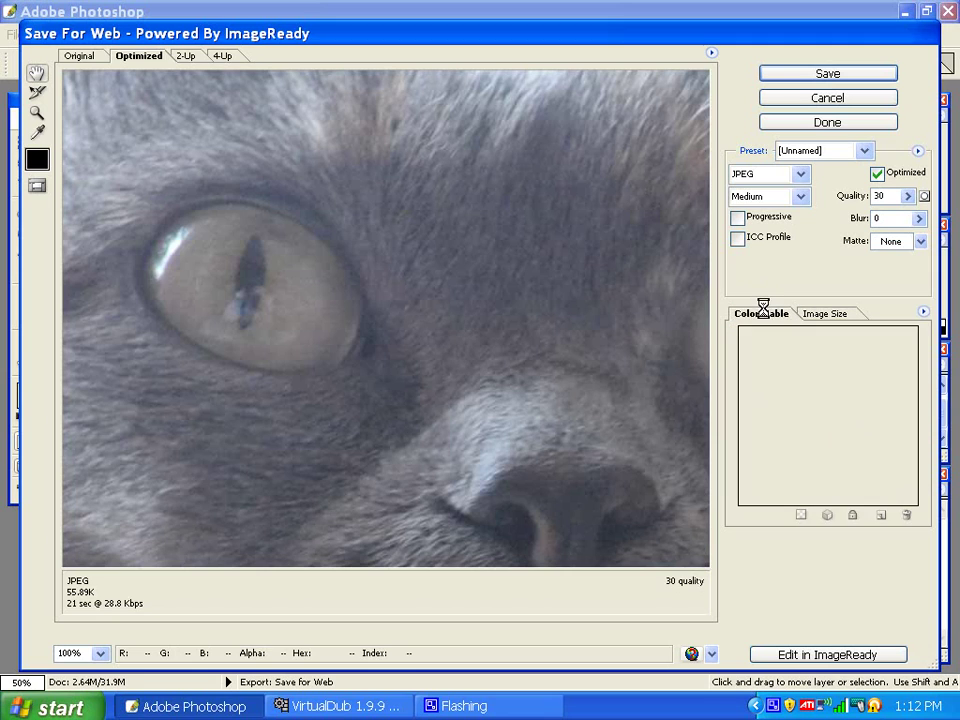
pyautogui.click(806, 72)
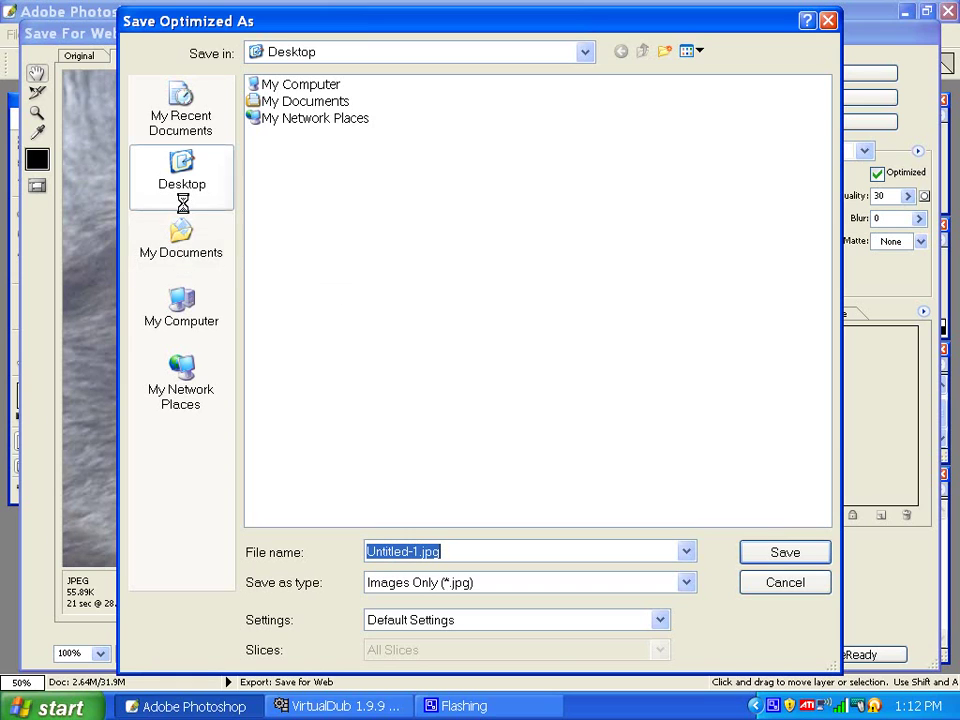
pyautogui.click(754, 552)
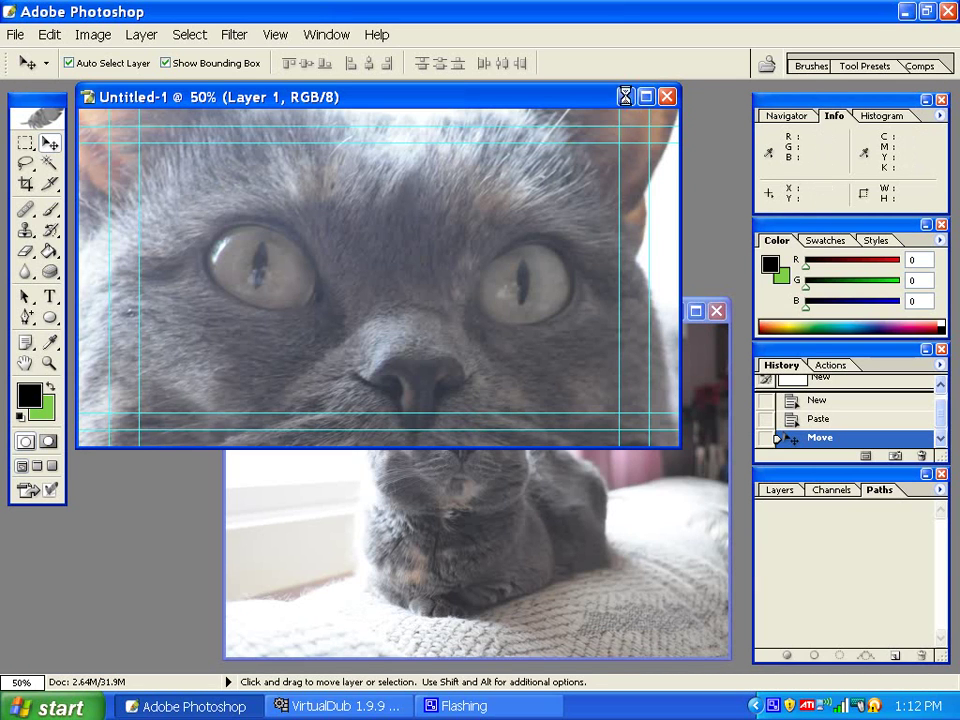
pyautogui.click(665, 96)
# Step: Close Untitled-1 without saving, quit Photoshop, and return to VirtualDub
pyautogui.click(484, 282)
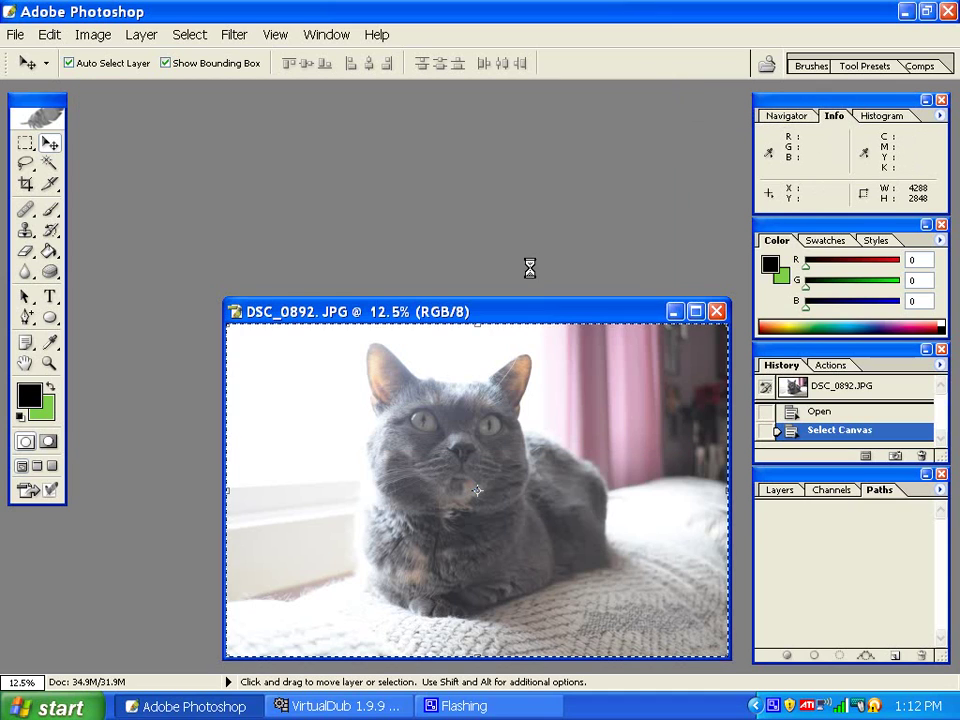
pyautogui.hotkey('ctrl', 'q')
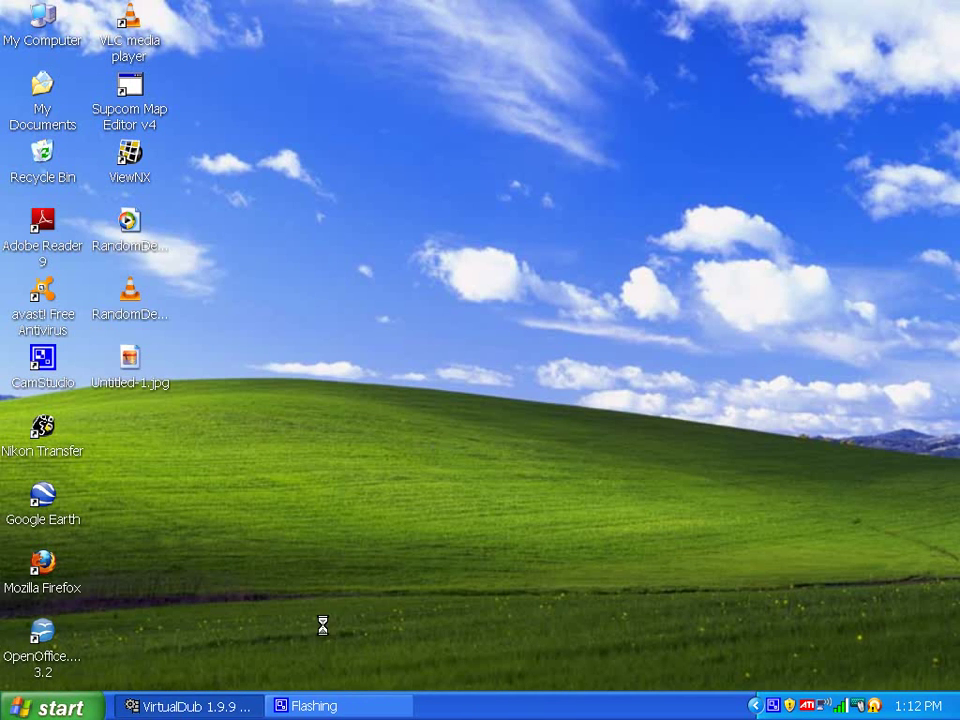
pyautogui.click(145, 707)
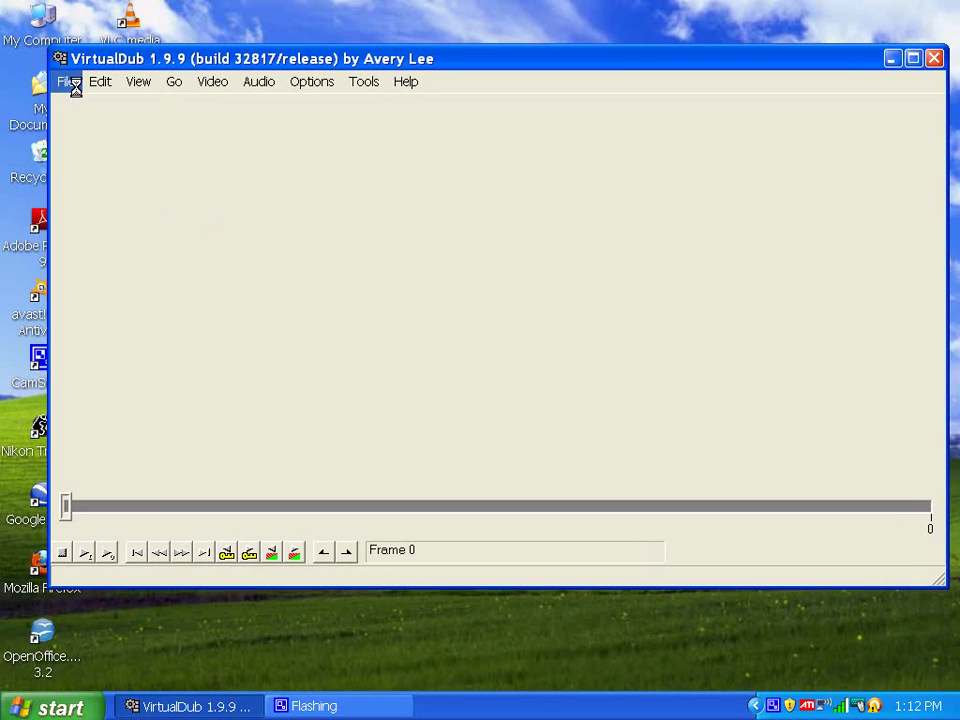
# Step: Open Untitled-1.jpg from the Desktop as a video file in VirtualDub
pyautogui.click(64, 82)
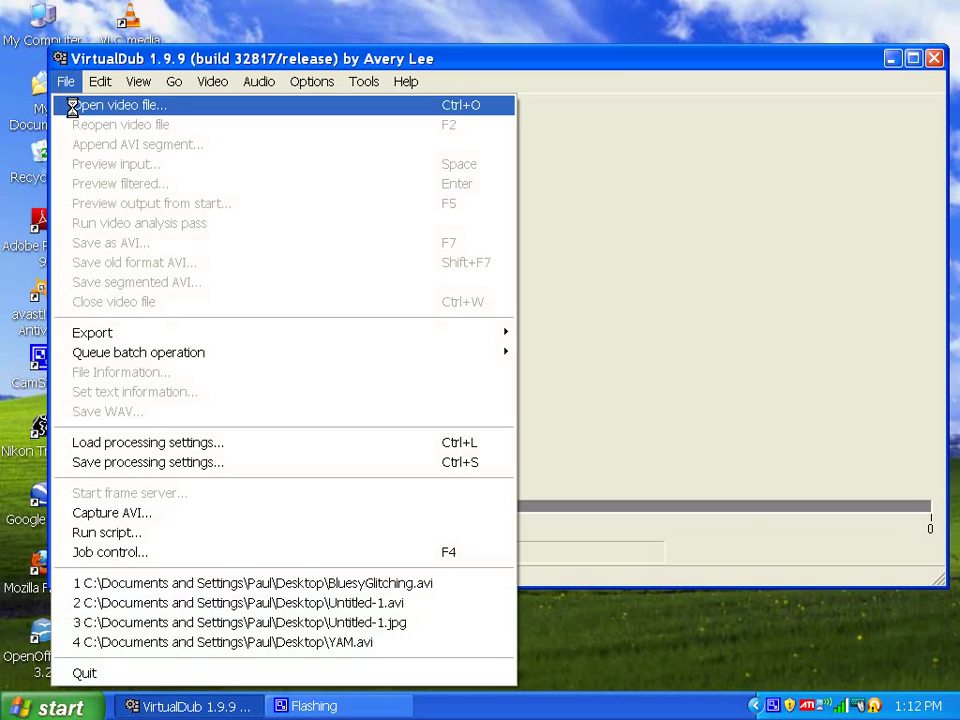
pyautogui.click(72, 101)
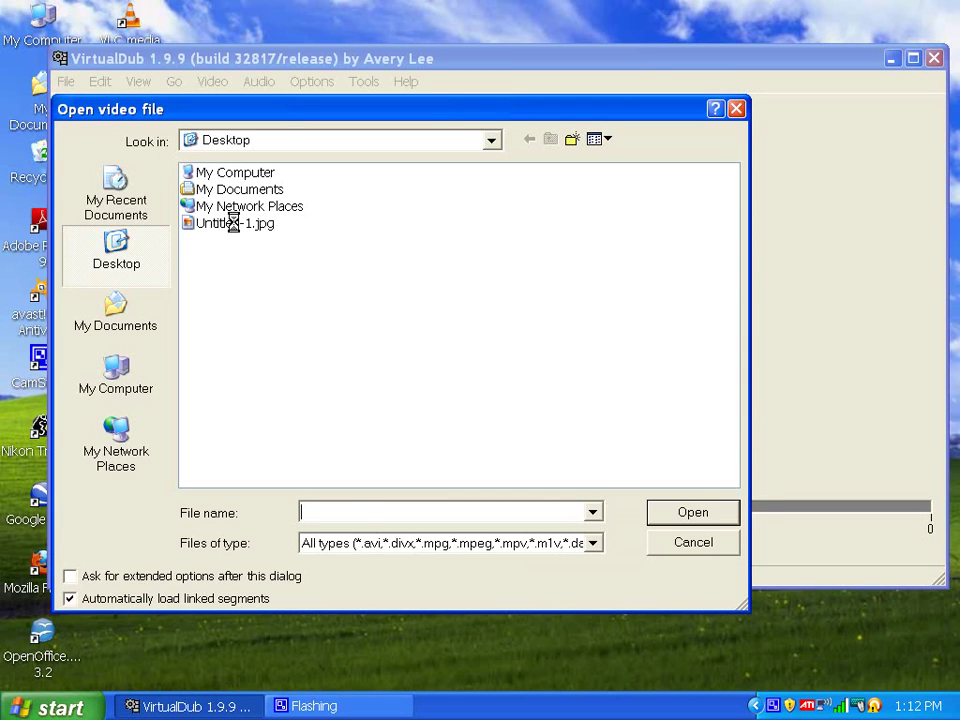
pyautogui.click(233, 222)
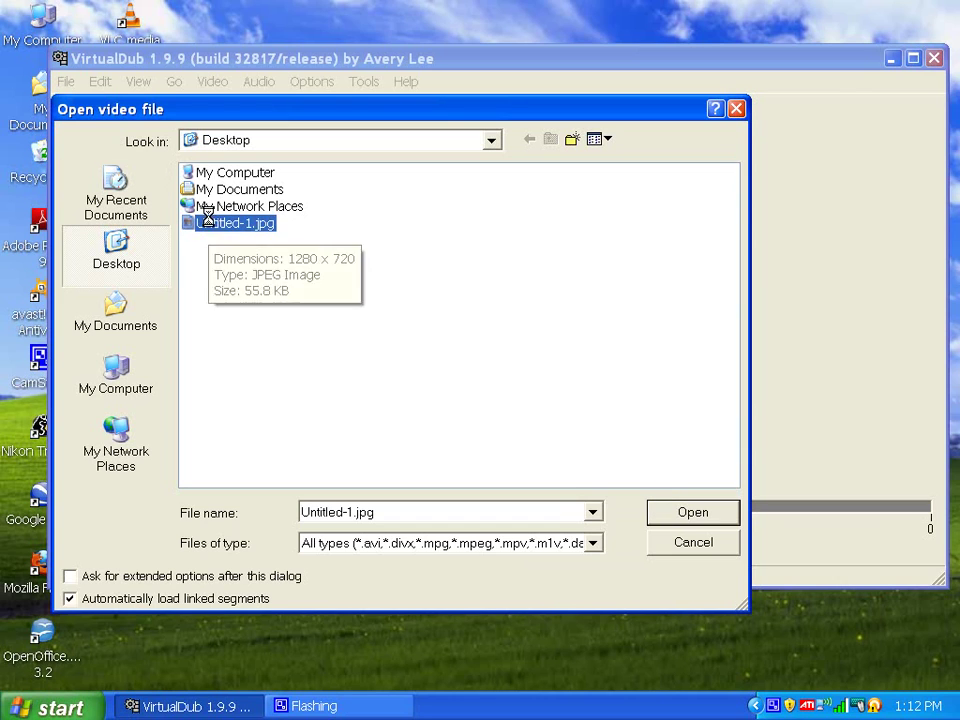
pyautogui.click(693, 512)
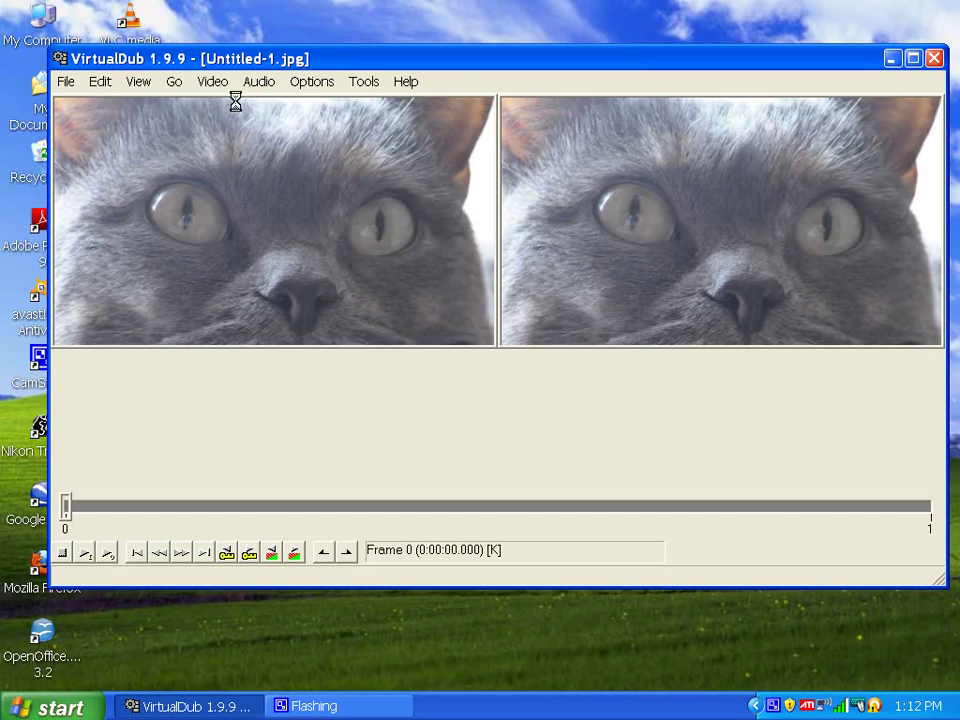
# Step: Inspect the video compression options and close them unchanged
pyautogui.click(208, 83)
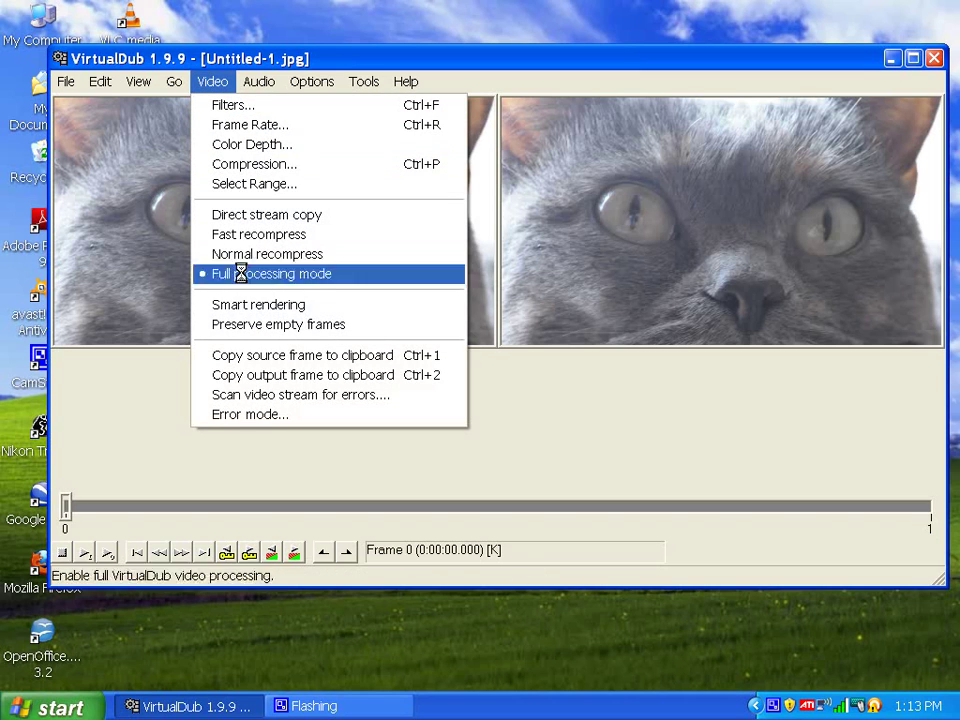
pyautogui.click(243, 162)
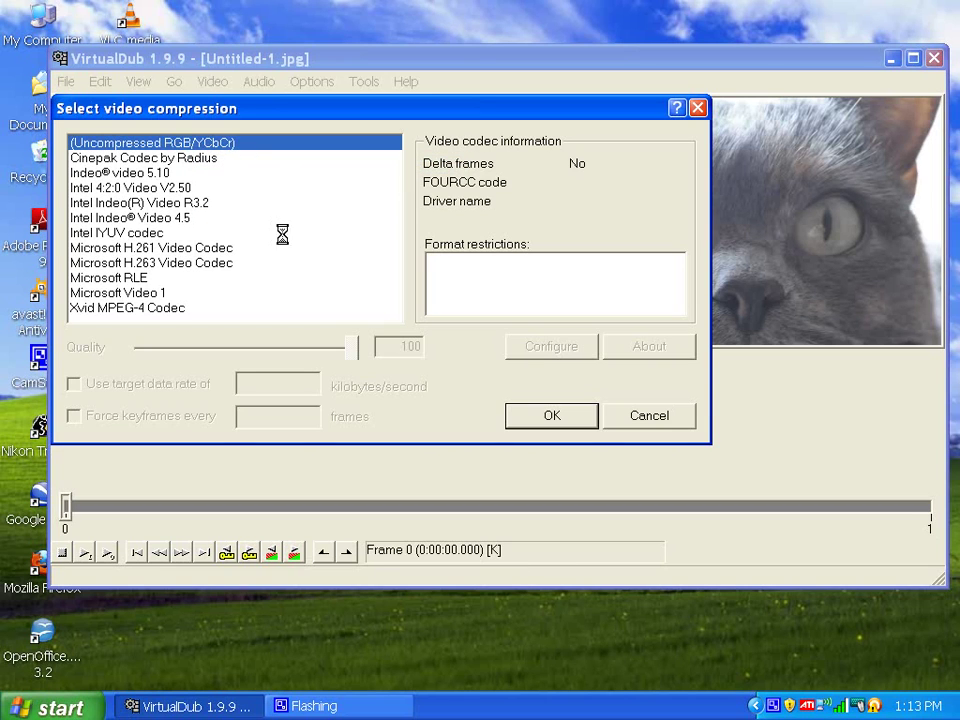
pyautogui.click(604, 410)
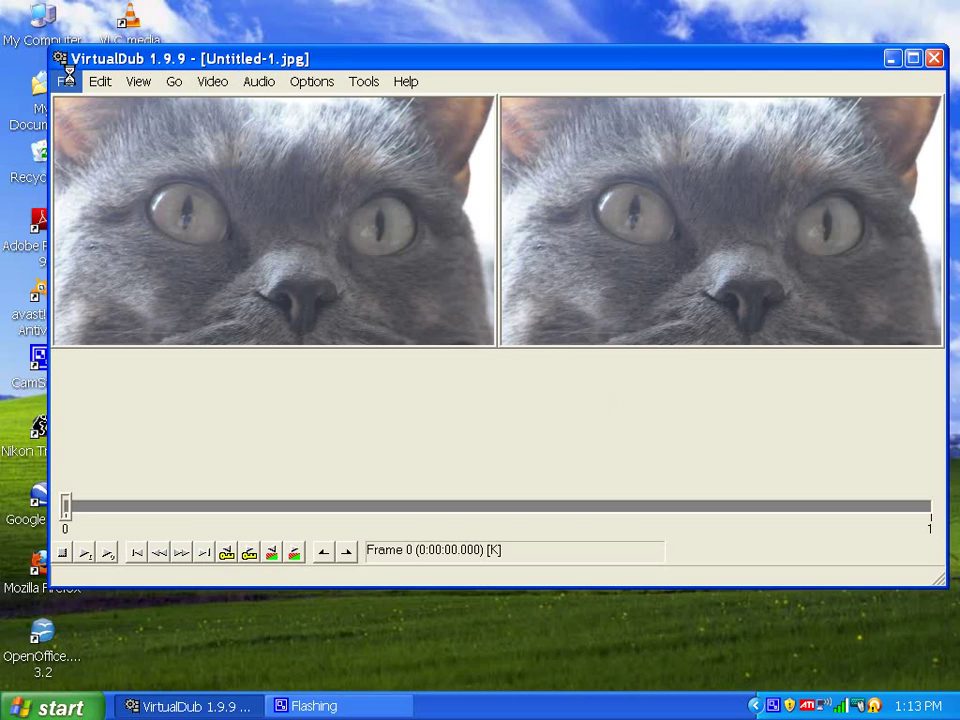
# Step: Select the whole clip, copy it, and paste to lengthen the timeline
pyautogui.click(109, 84)
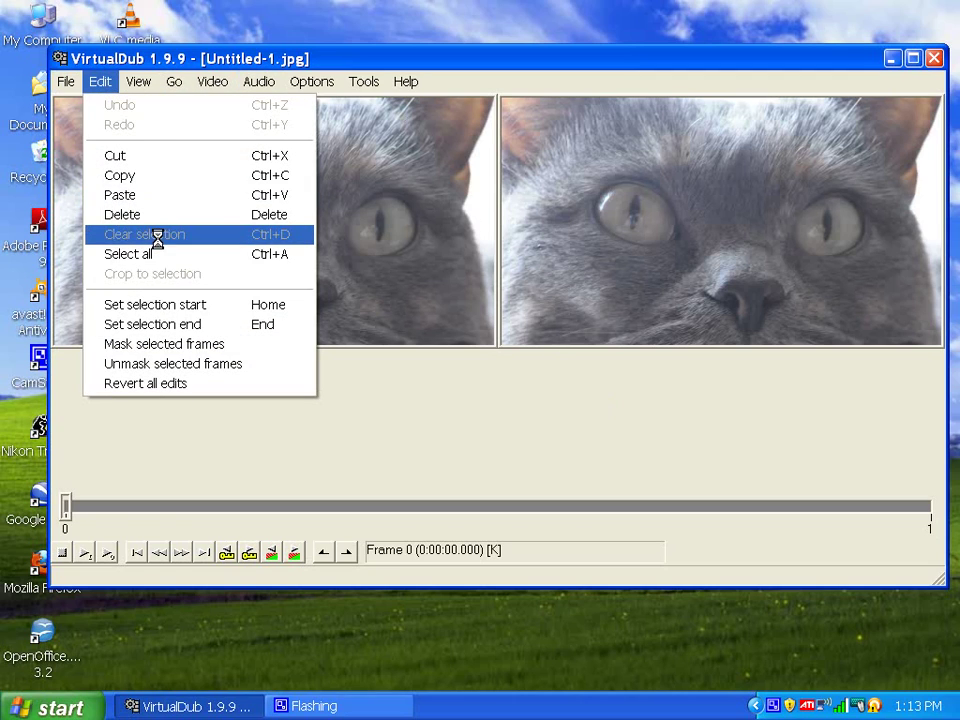
pyautogui.click(146, 253)
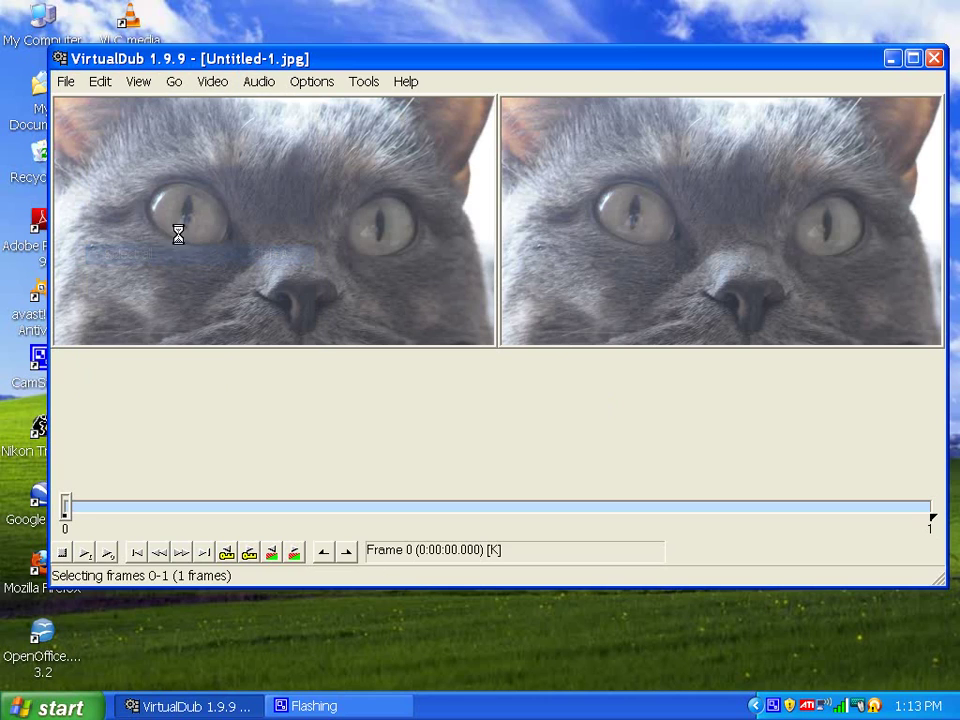
pyautogui.click(100, 81)
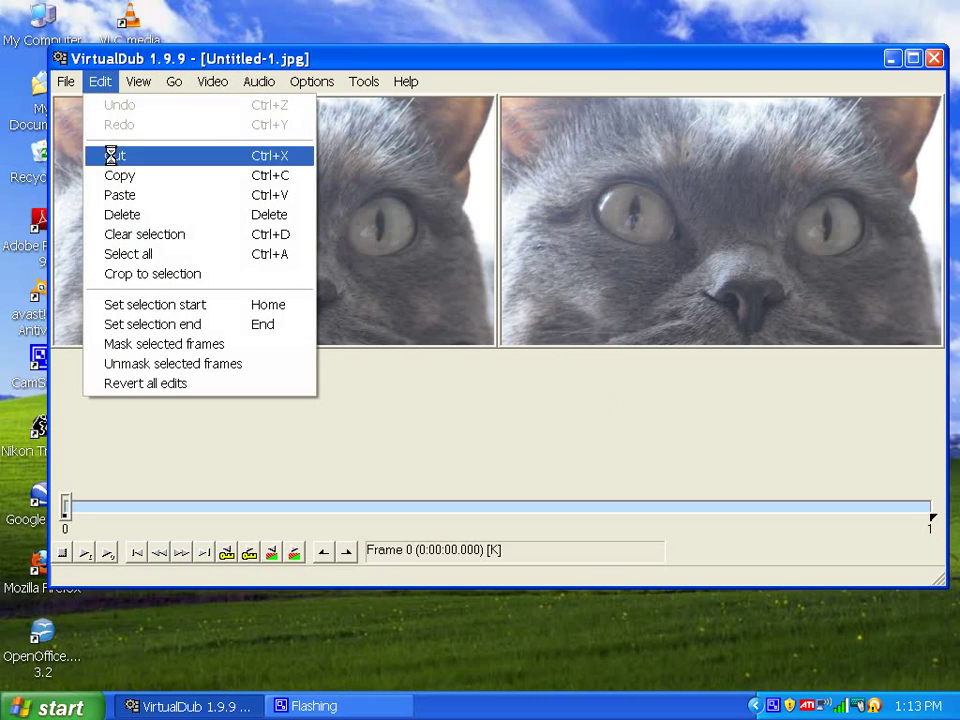
pyautogui.click(115, 175)
pyautogui.click(100, 81)
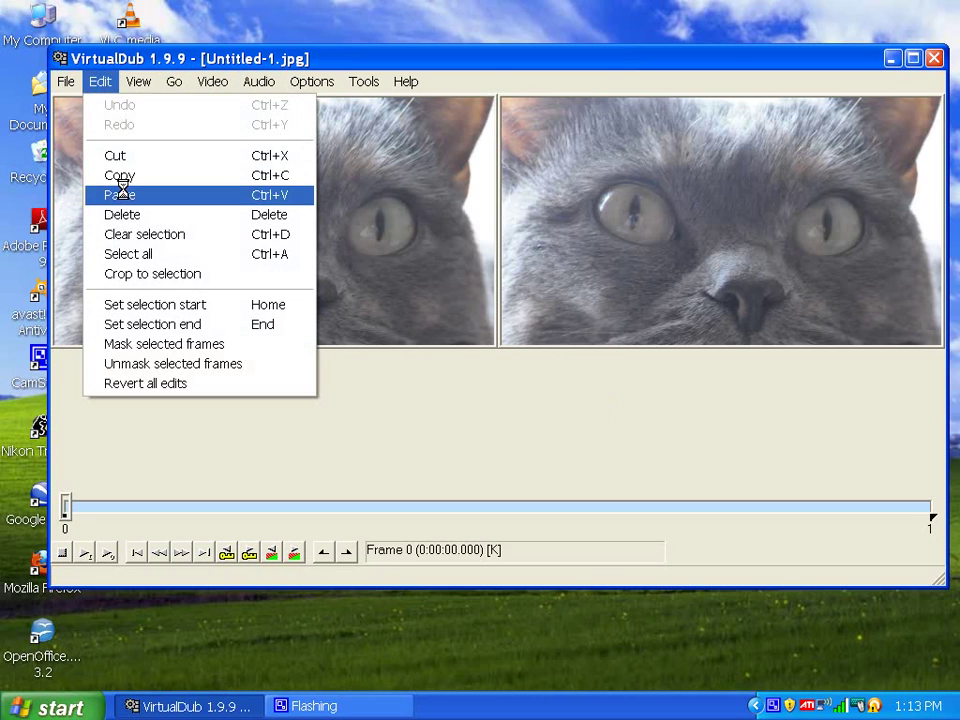
pyautogui.click(120, 194)
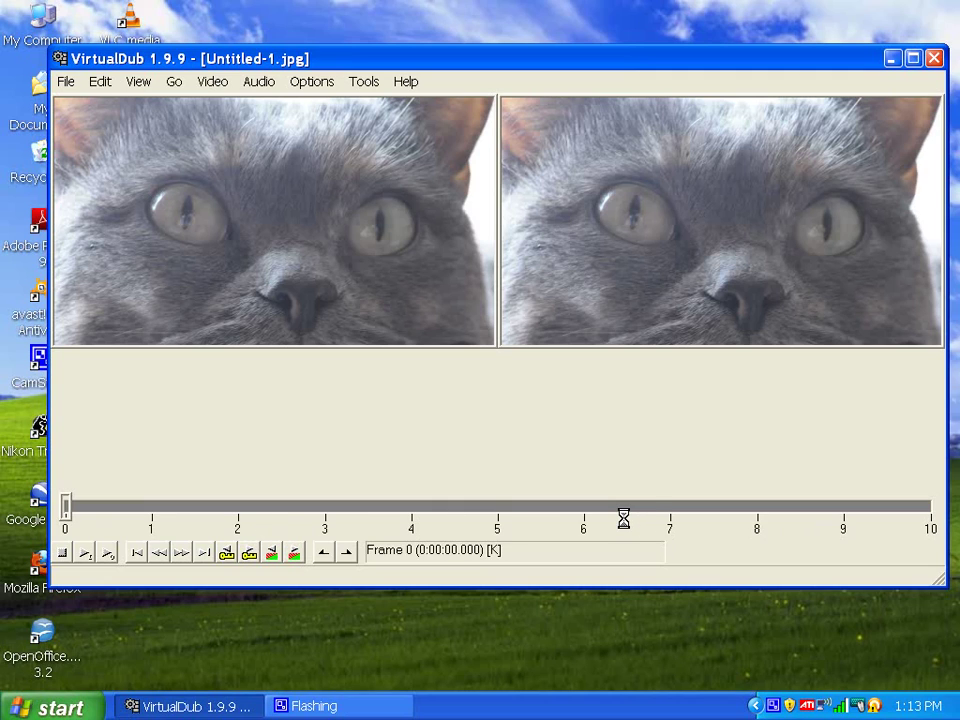
# Step: Select all frames of the still image again and copy them
pyautogui.click(100, 81)
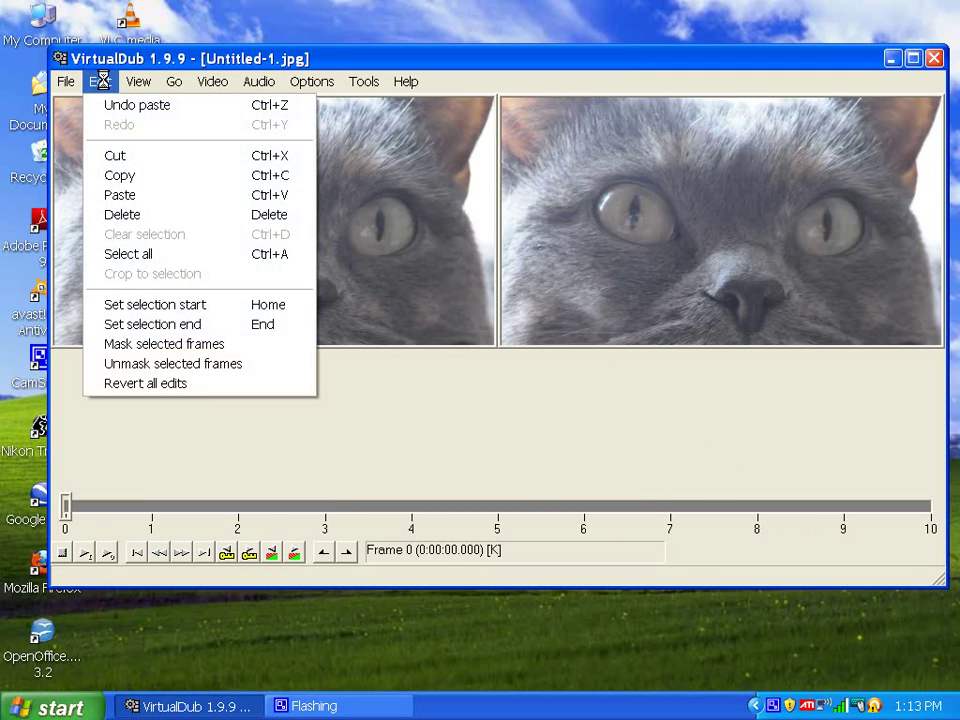
pyautogui.click(165, 256)
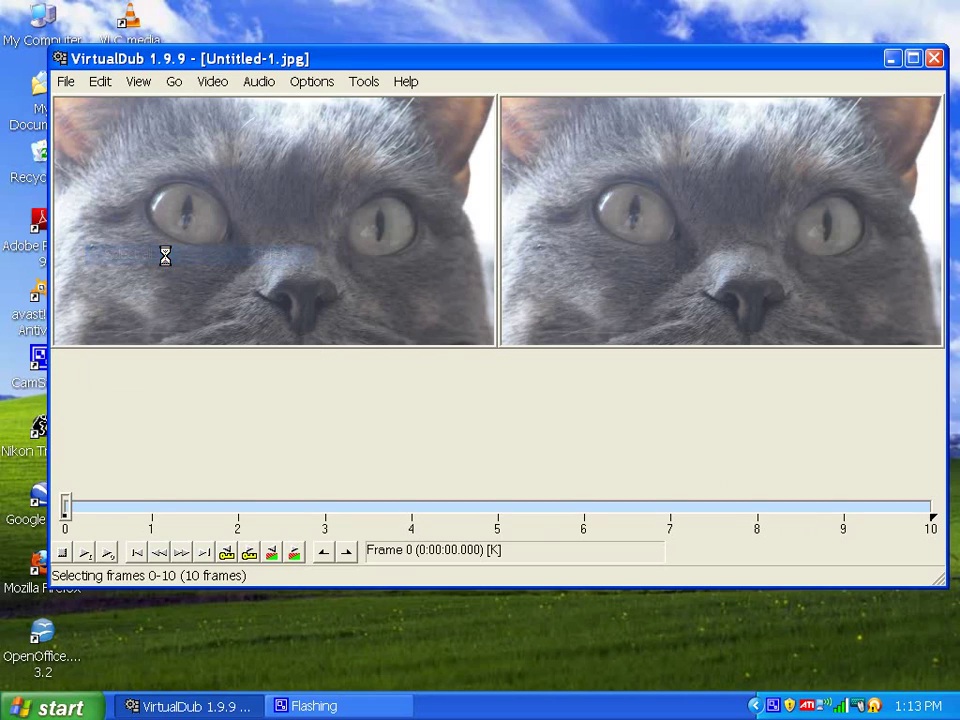
pyautogui.click(100, 81)
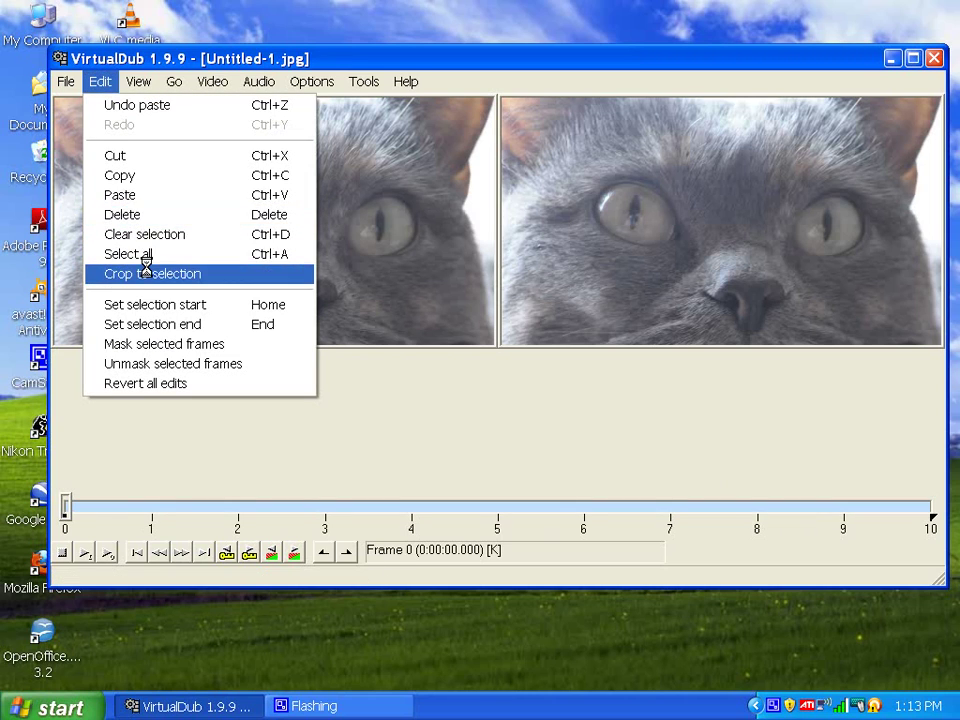
pyautogui.click(116, 176)
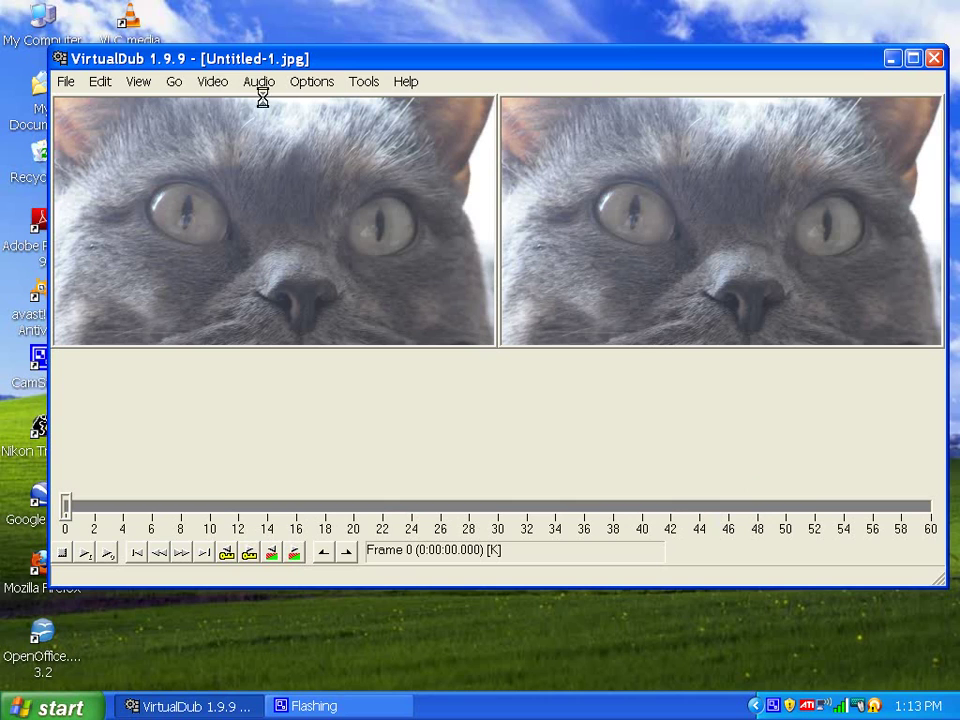
# Step: Save the cat clip as Untitled-1.avi on the Desktop
pyautogui.click(67, 83)
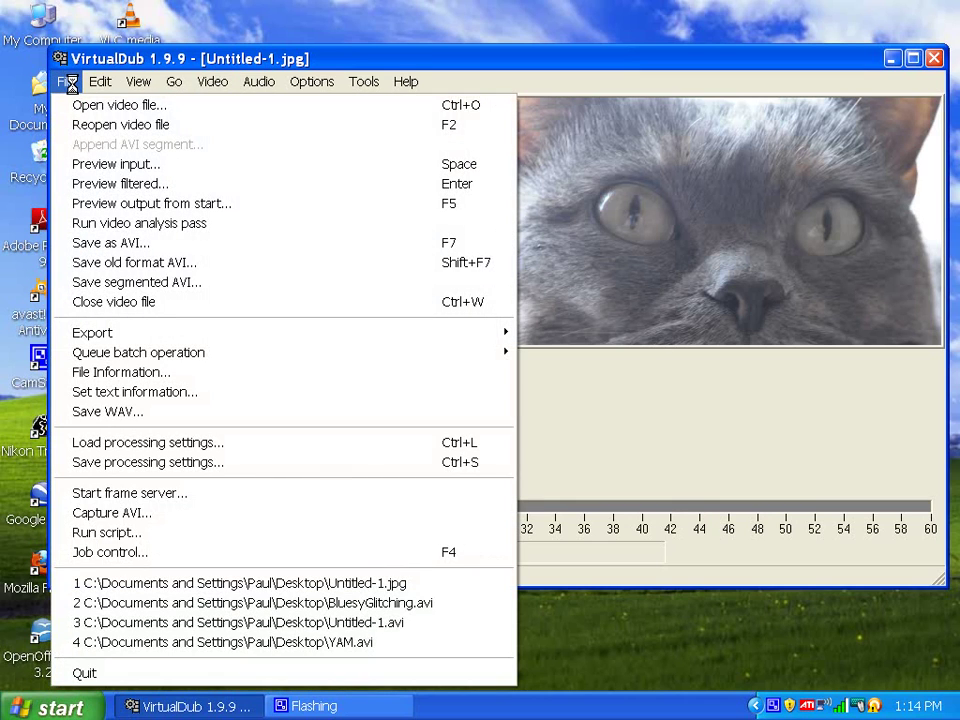
pyautogui.click(118, 243)
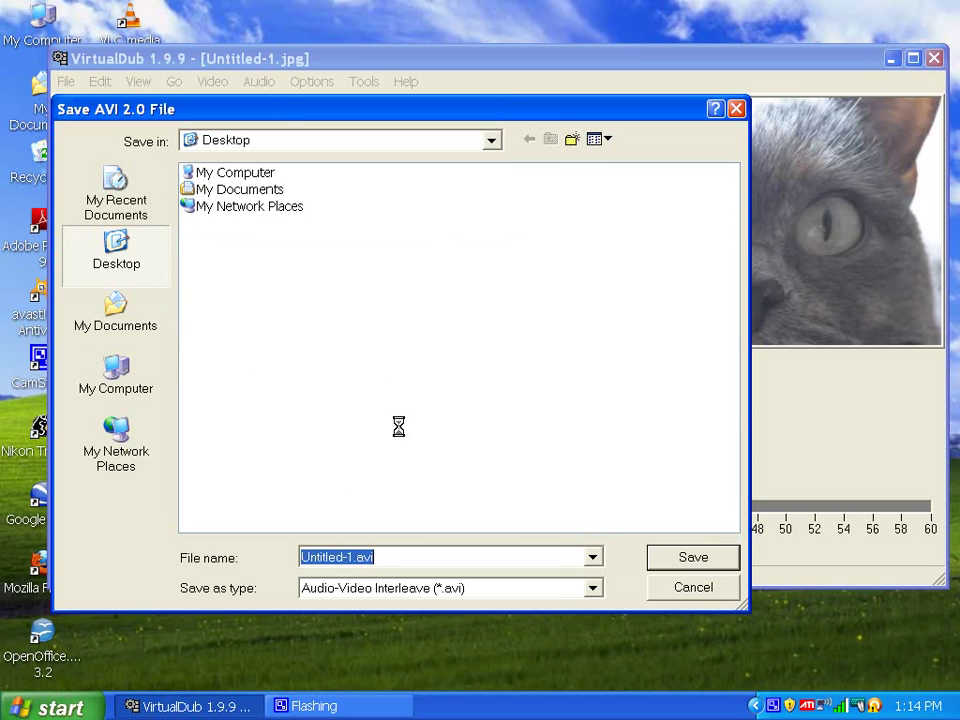
pyautogui.click(694, 556)
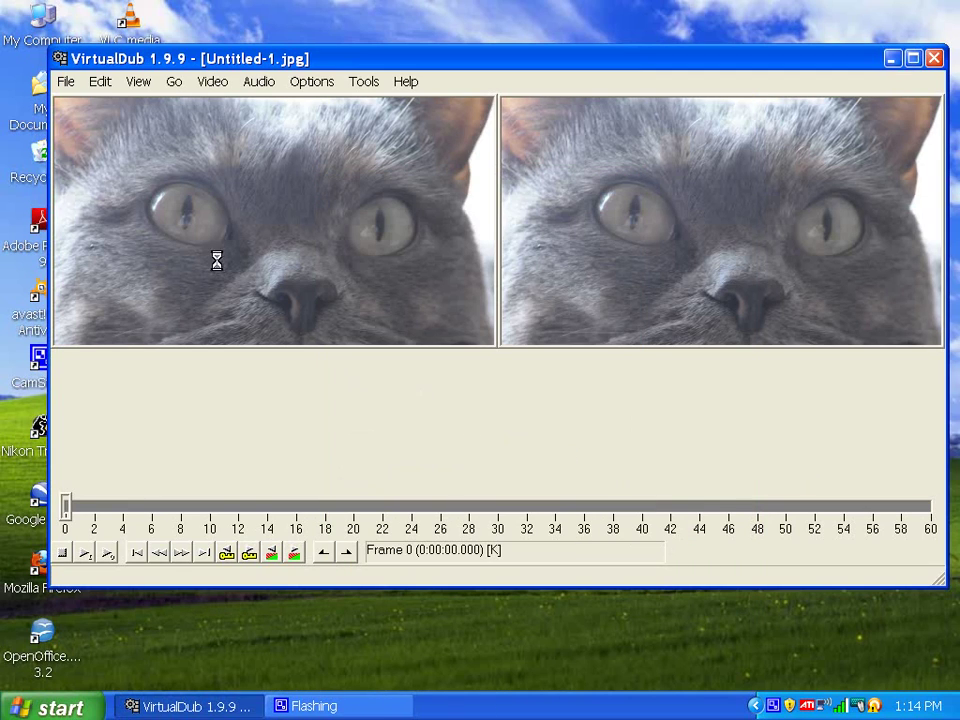
# Step: Open Untitled-1.avi as a video file in VirtualDub
pyautogui.click(62, 80)
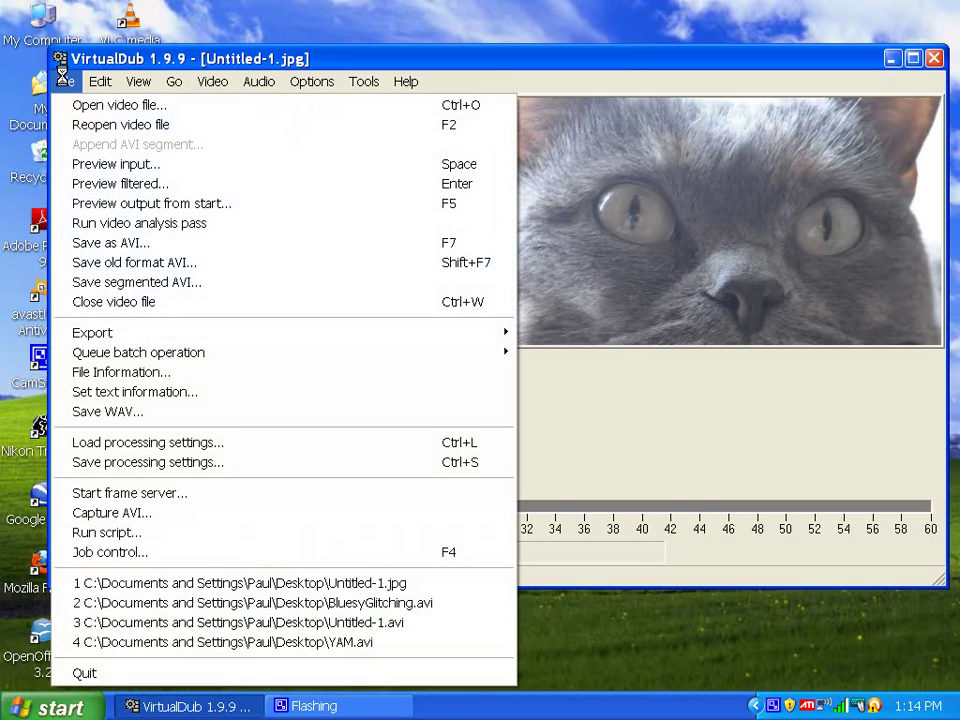
pyautogui.click(71, 101)
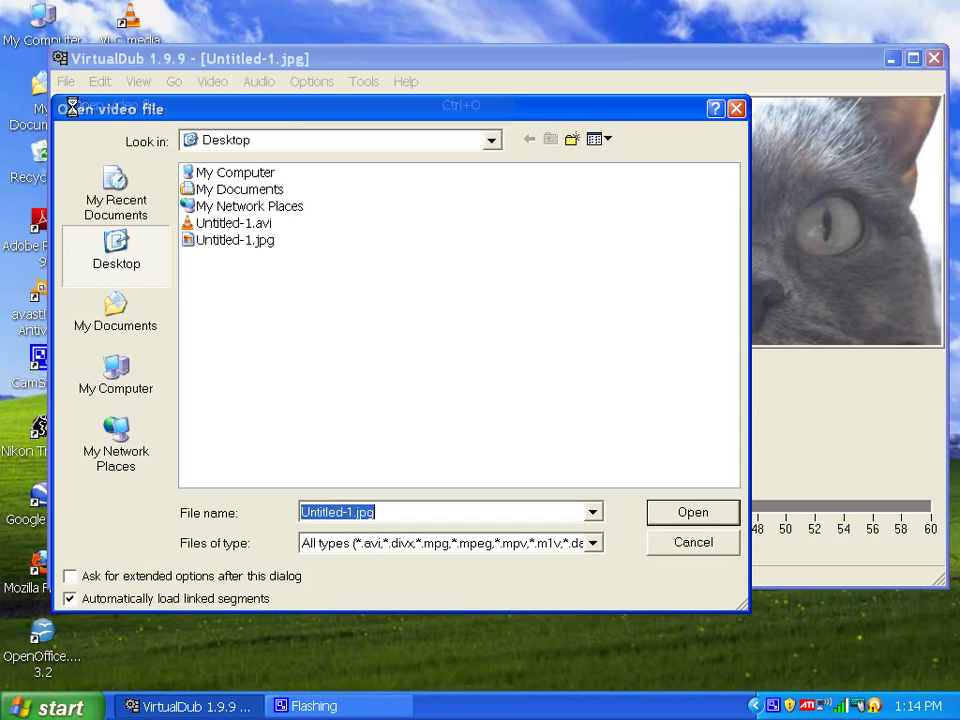
pyautogui.click(227, 223)
pyautogui.click(693, 513)
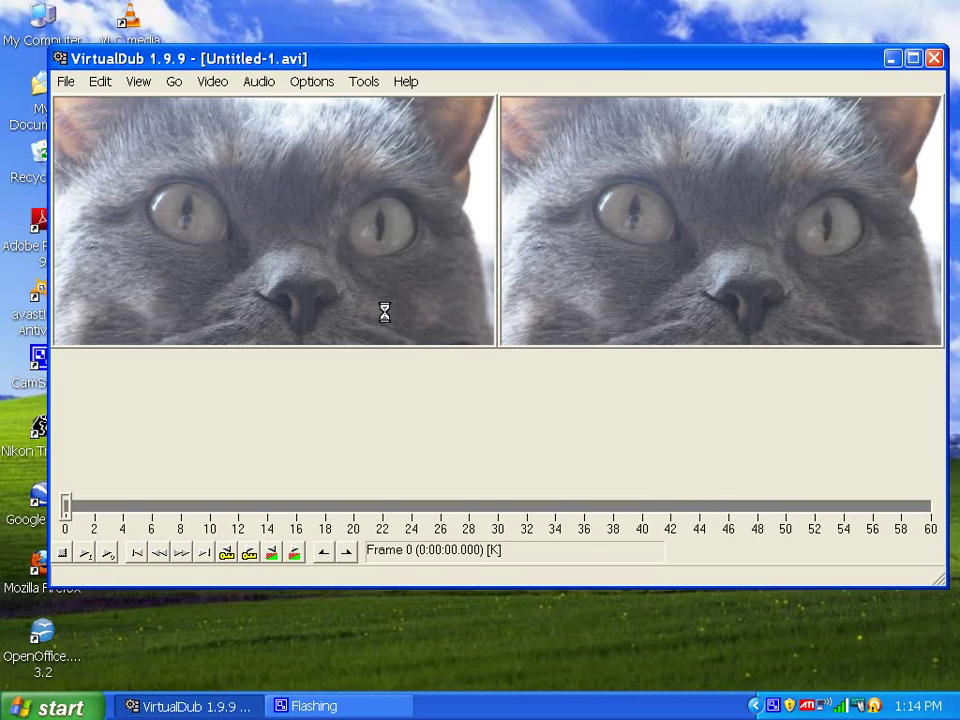
# Step: Load RandomDemo_00.mp3 as the clip's audio from another file
pyautogui.click(222, 81)
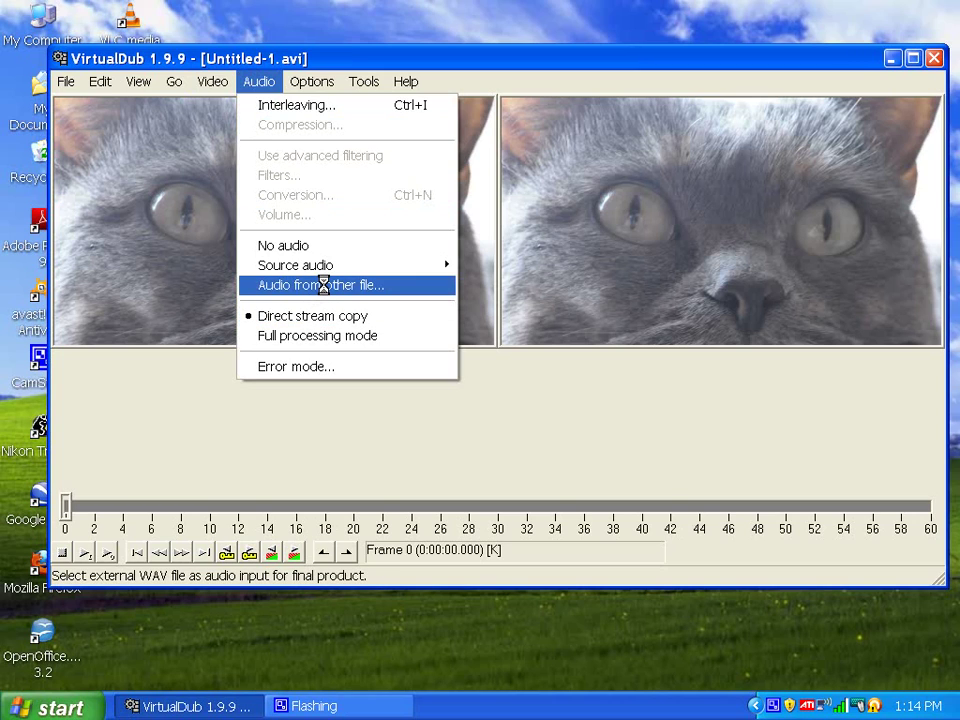
pyautogui.click(323, 285)
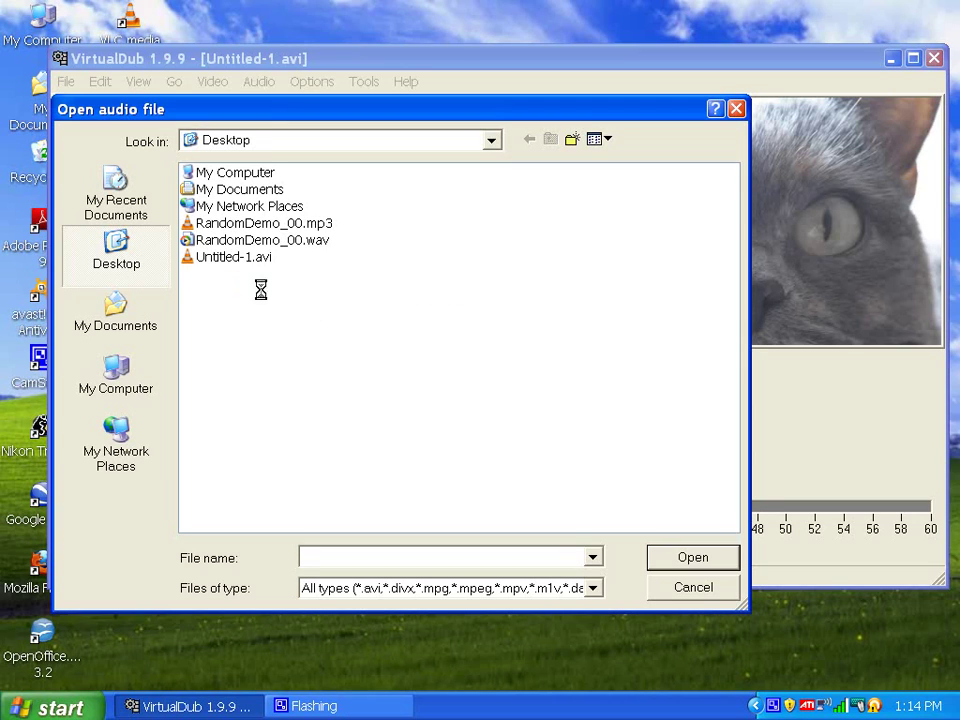
pyautogui.click(286, 223)
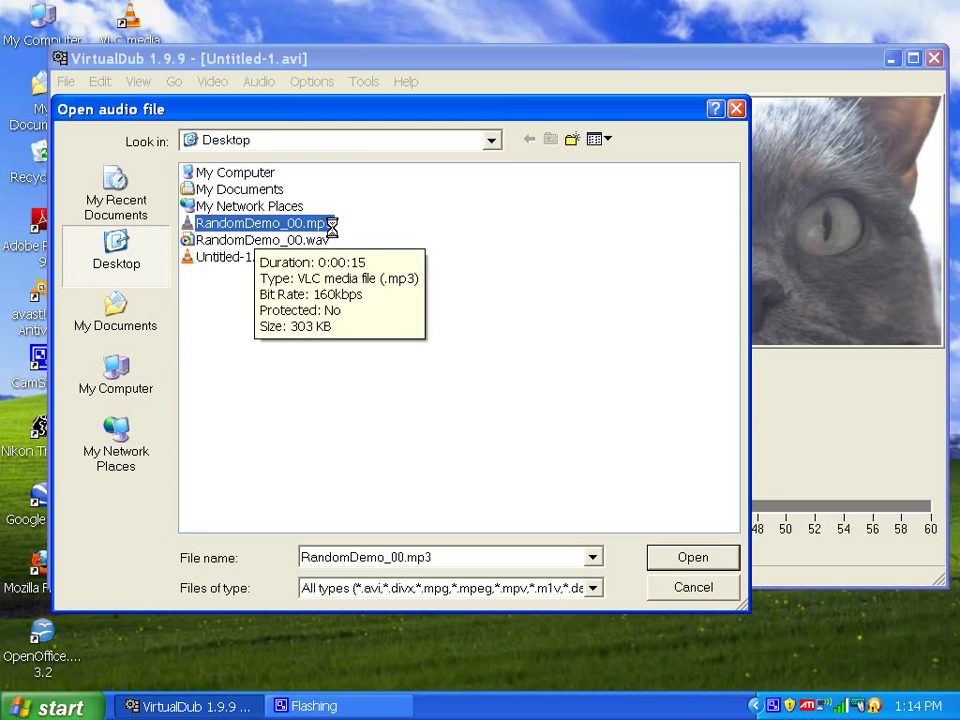
pyautogui.click(675, 556)
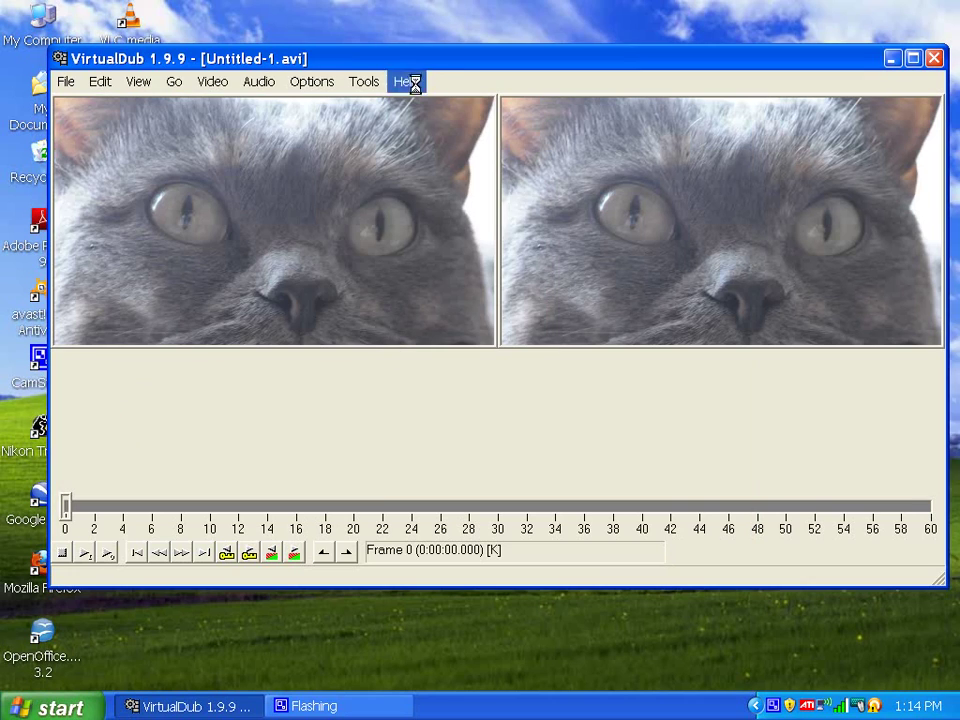
# Step: Set the frame rate so video duration matches the audio (3.867 fps)
pyautogui.click(206, 80)
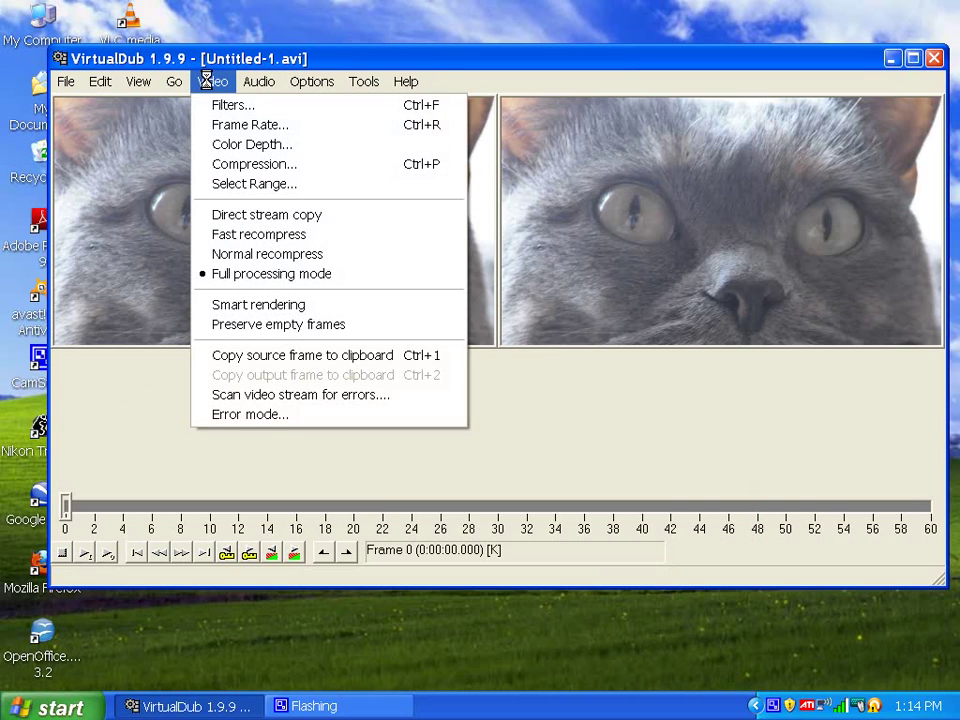
pyautogui.click(225, 123)
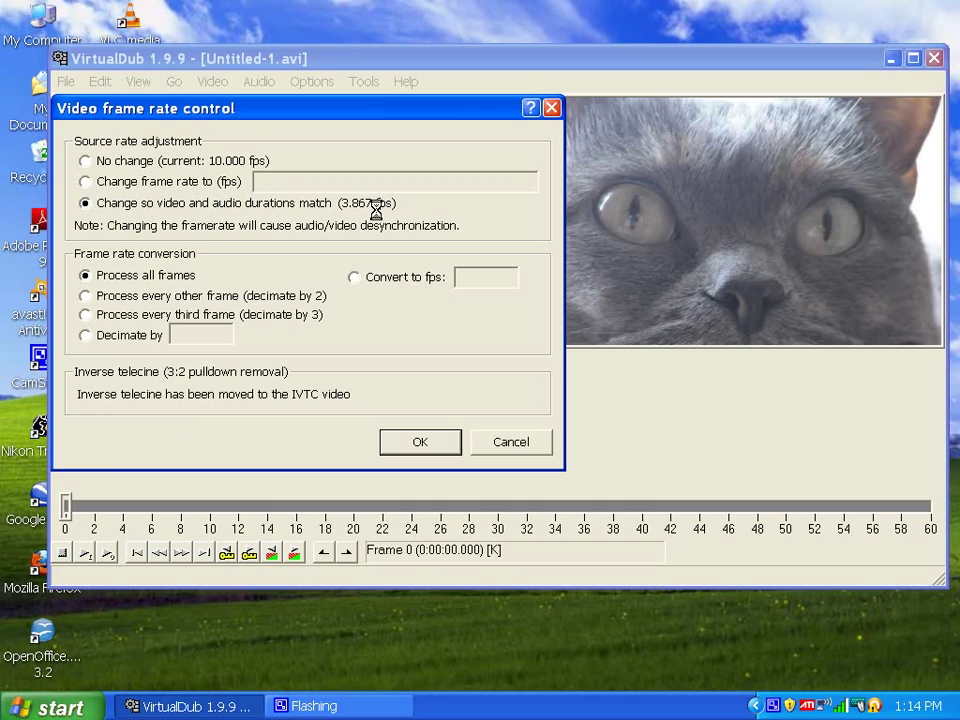
pyautogui.click(355, 277)
pyautogui.click(418, 442)
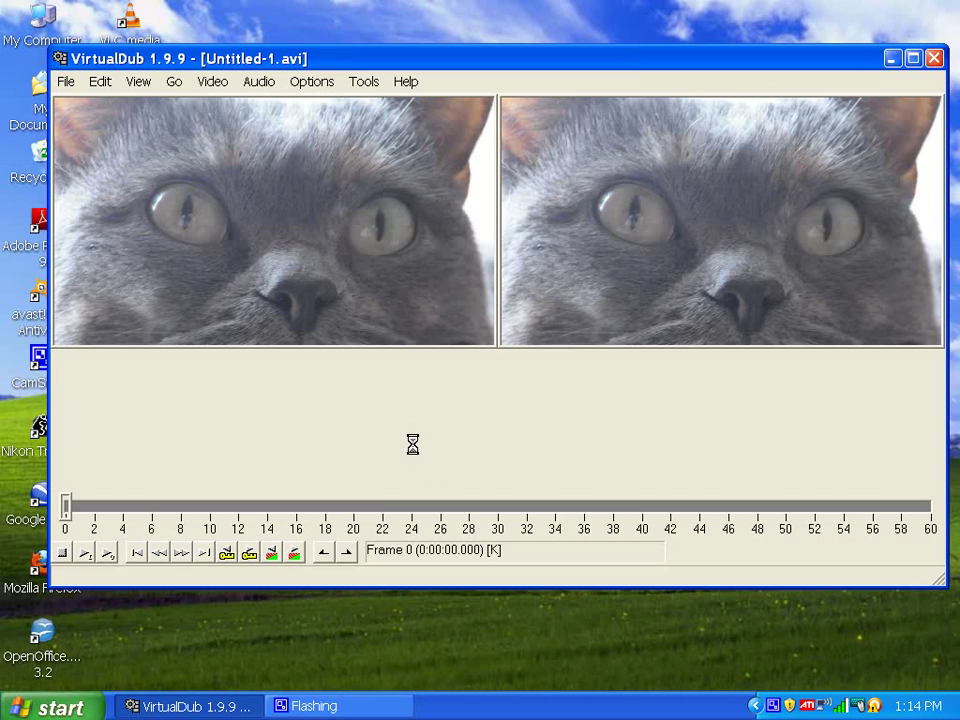
# Step: Set Untitled-1.avi compression to Xvid MPEG-4 Codec with forced keyframes every 60 frames
pyautogui.click(212, 81)
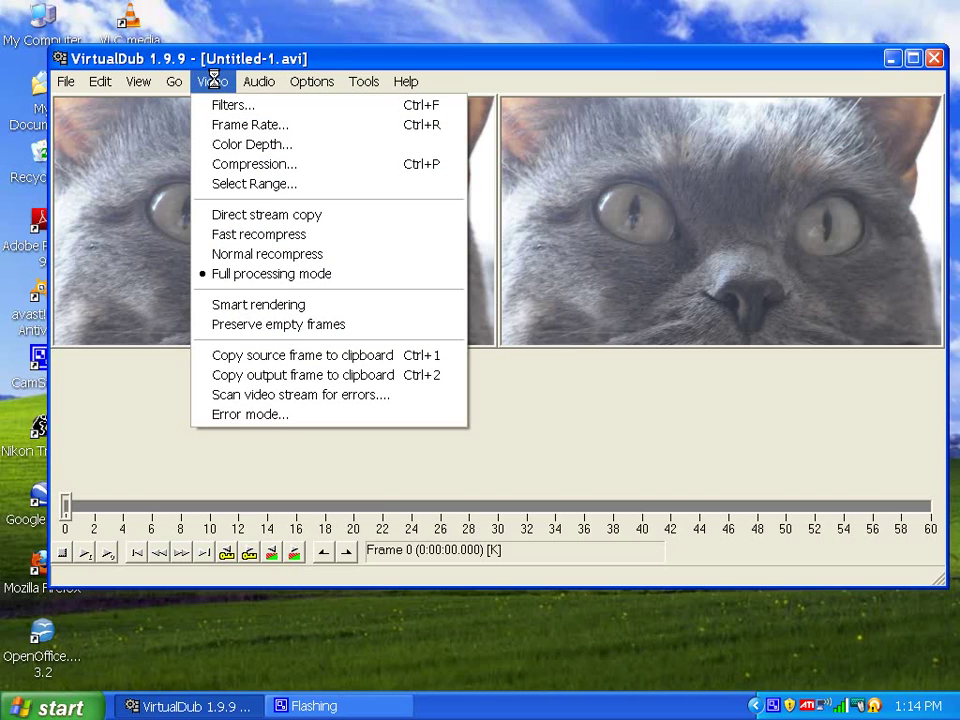
pyautogui.click(224, 164)
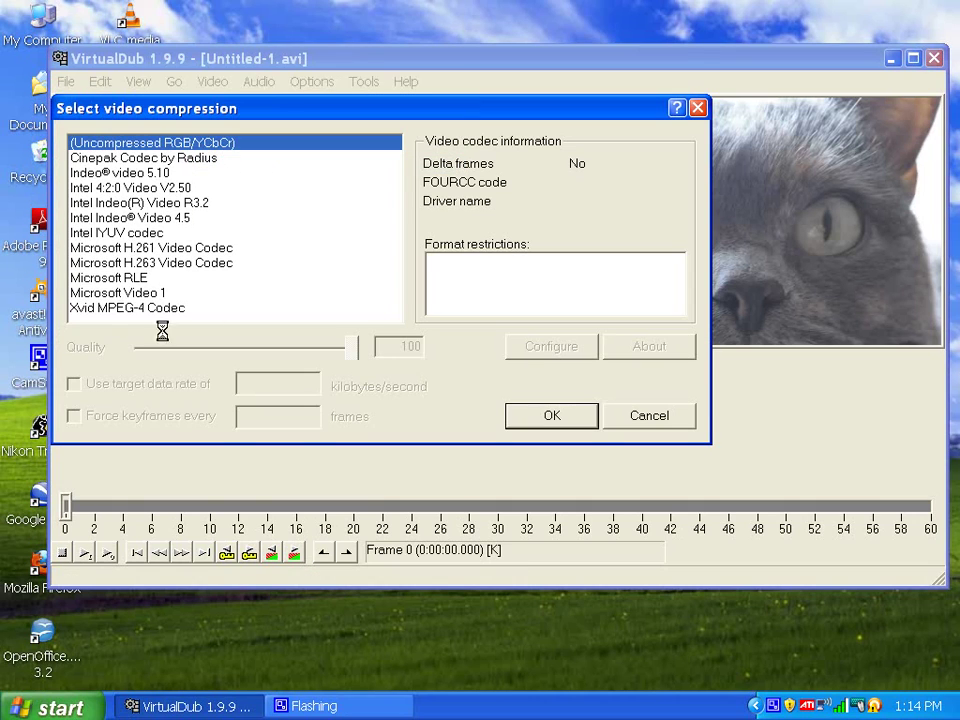
pyautogui.click(112, 308)
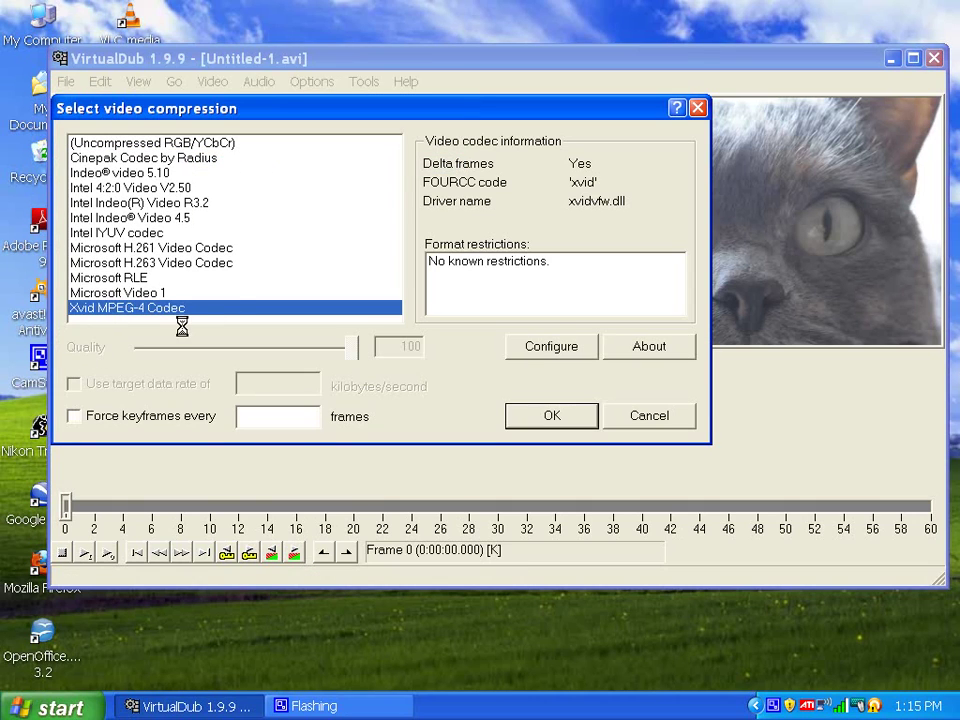
pyautogui.click(83, 418)
pyautogui.click(253, 422)
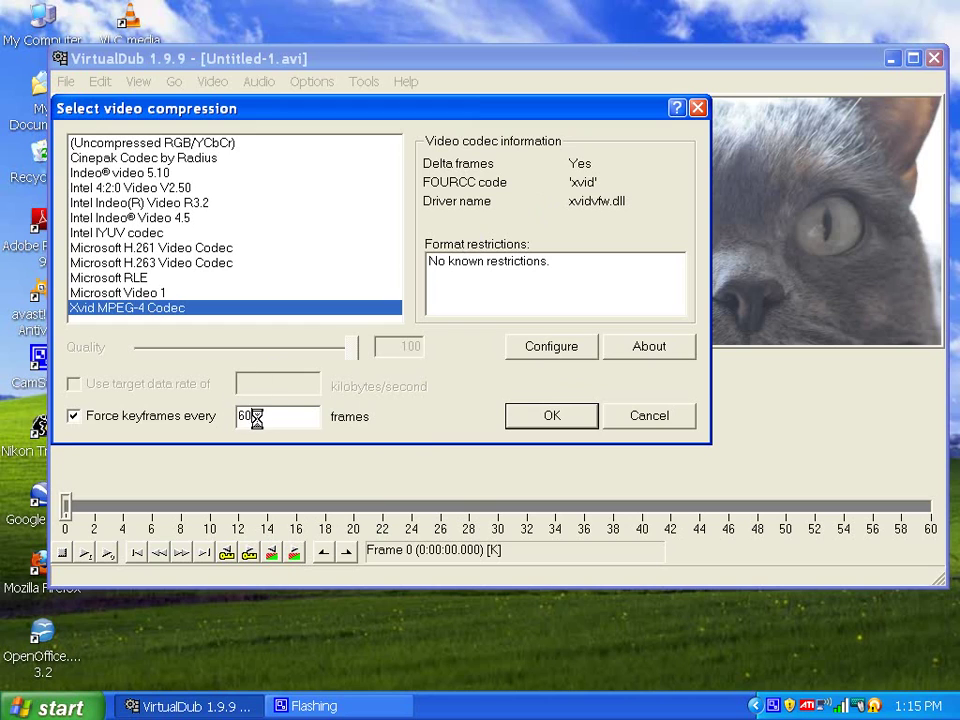
pyautogui.click(551, 417)
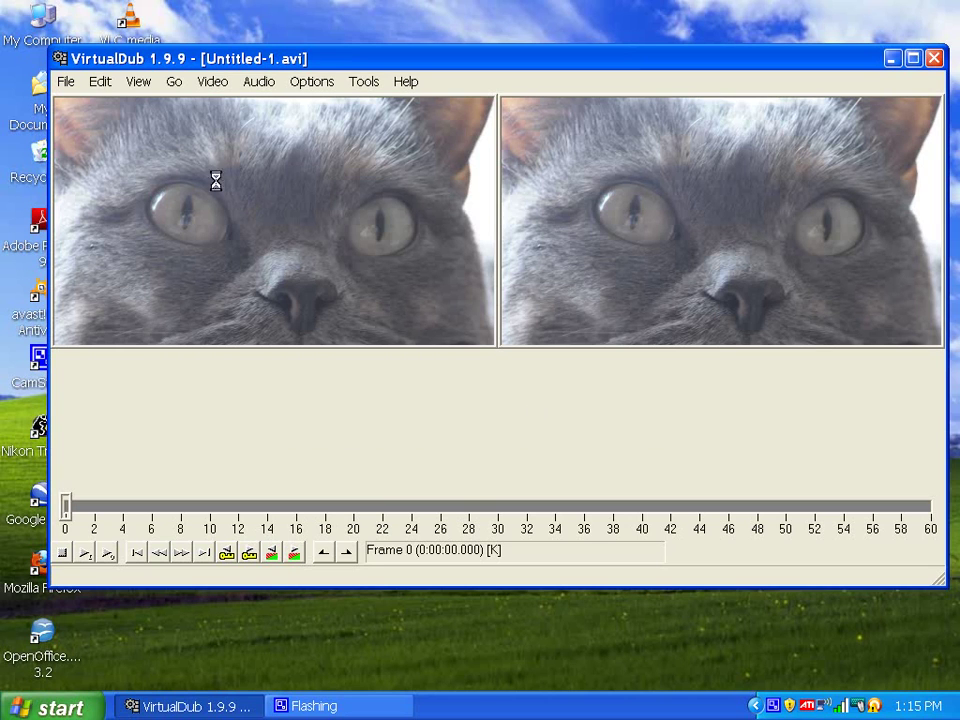
# Step: Render the final clip to lalalala.avi on the Desktop, then exit VirtualDub
pyautogui.click(64, 81)
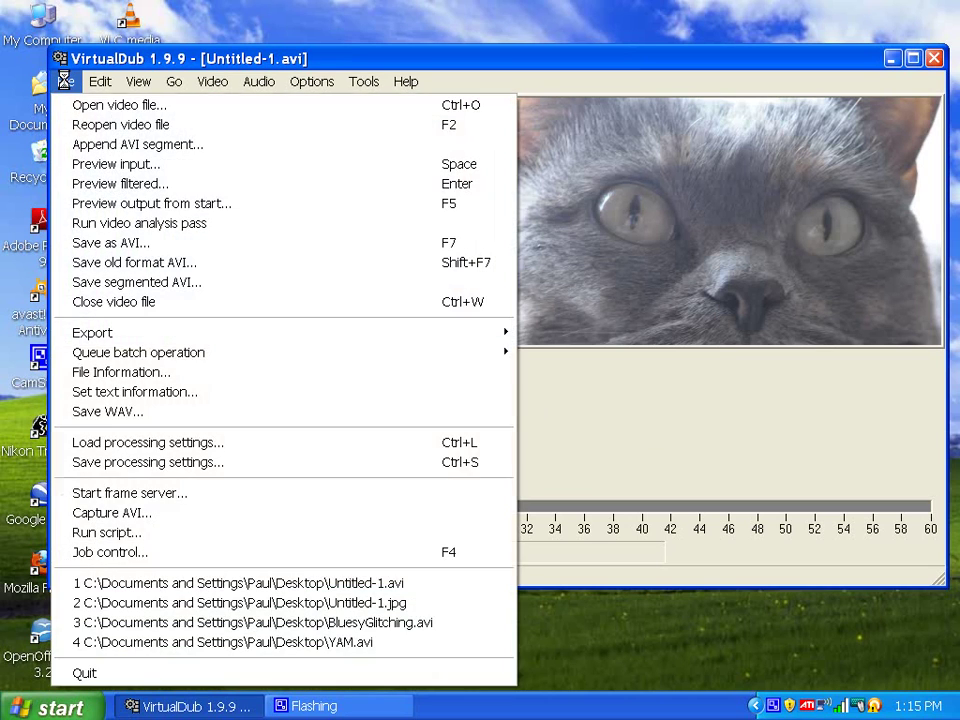
pyautogui.click(121, 243)
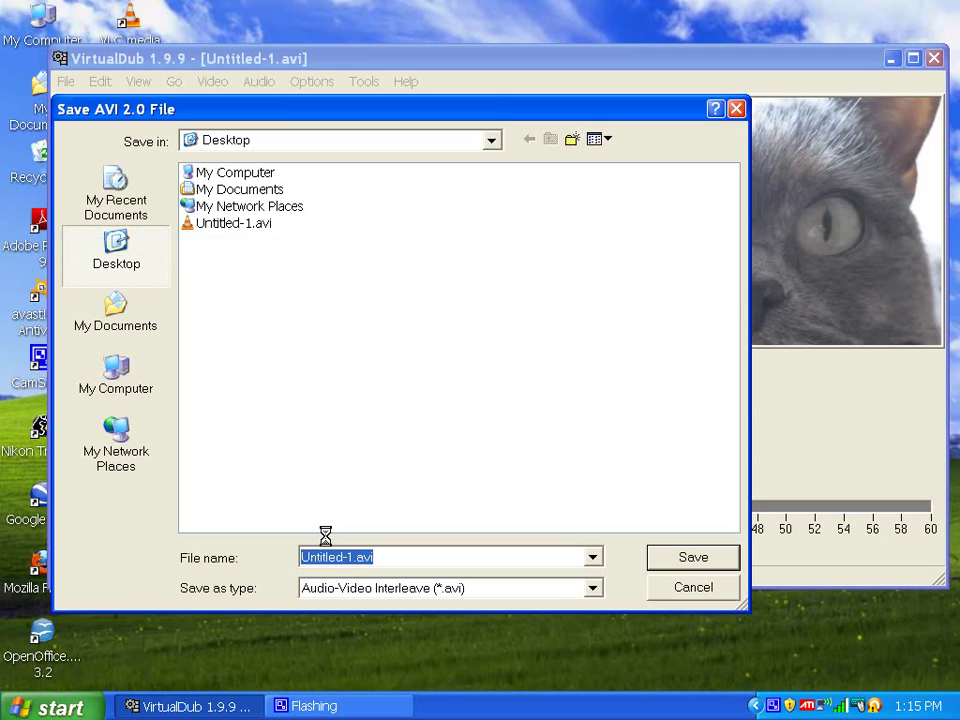
pyautogui.write('lalalala')
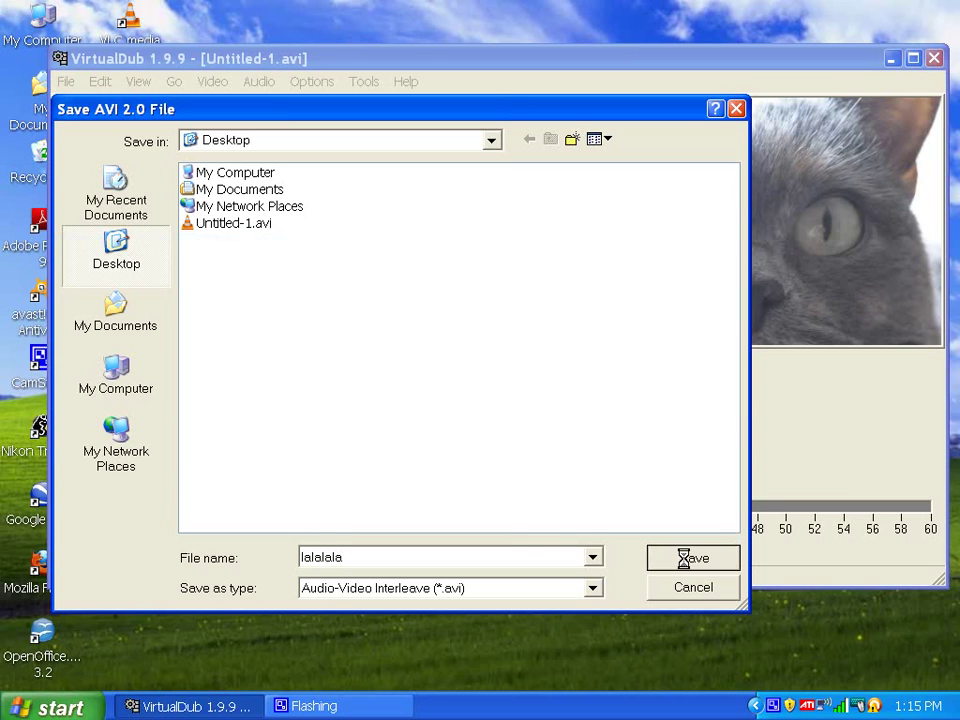
pyautogui.click(683, 558)
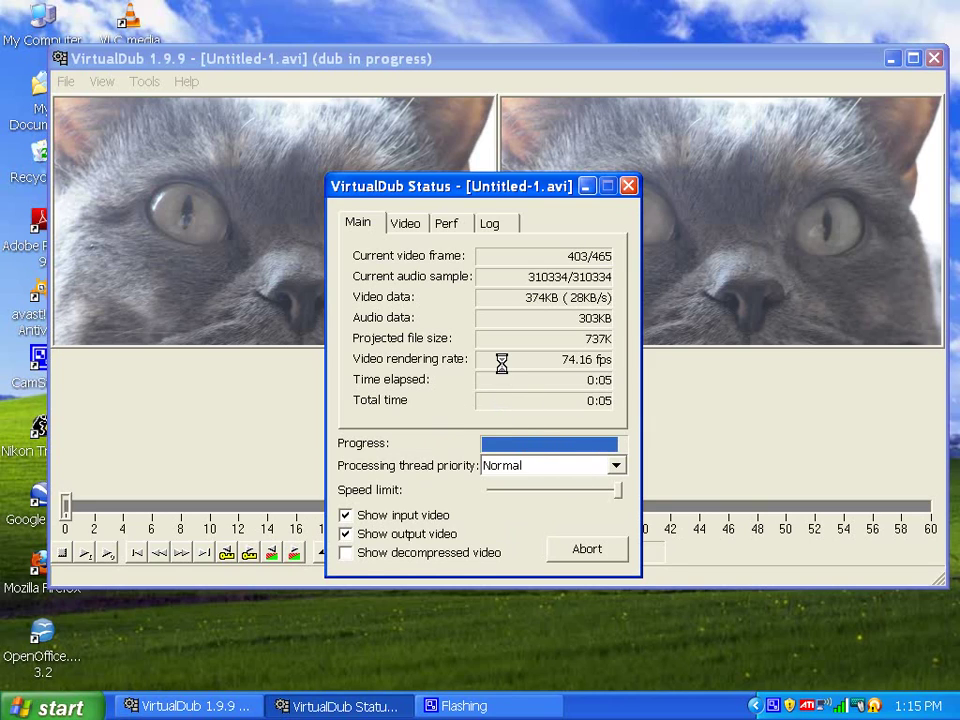
pyautogui.moveTo(275, 55); pyautogui.dragTo(207, 62)
pyautogui.click(875, 65)
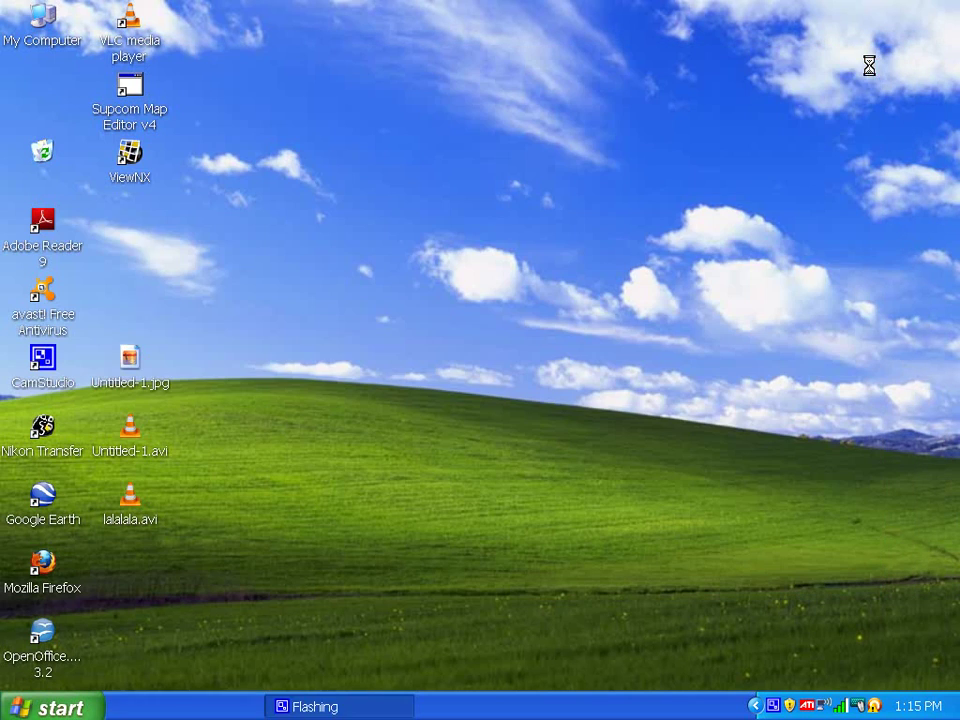
# Step: Play lalalala.avi in VLC with the volume raised to 110%
pyautogui.click(132, 497)
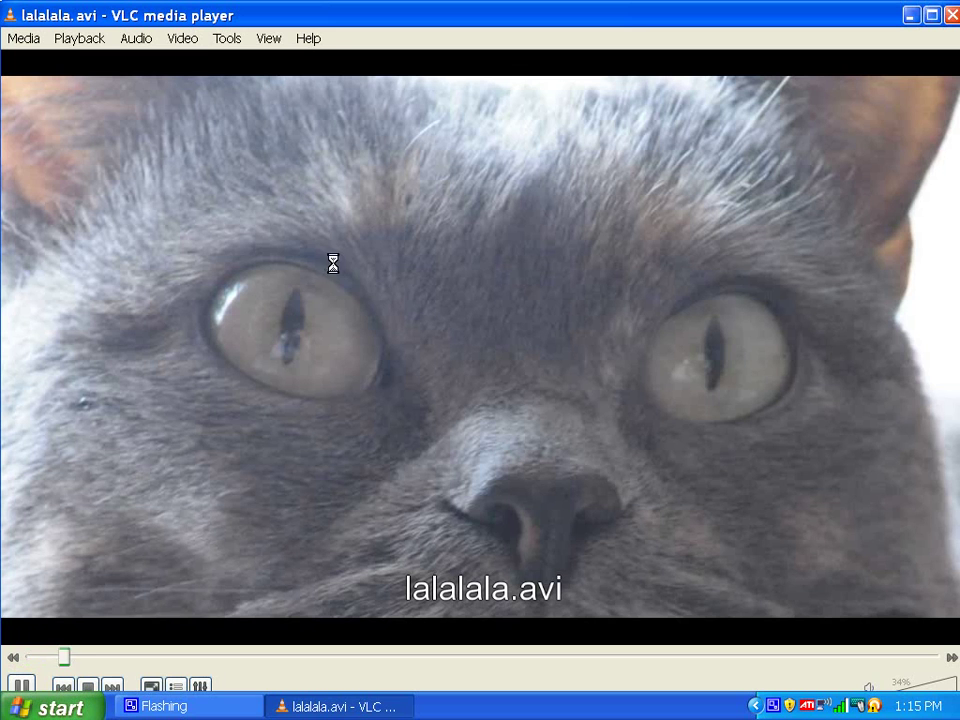
pyautogui.click(922, 682)
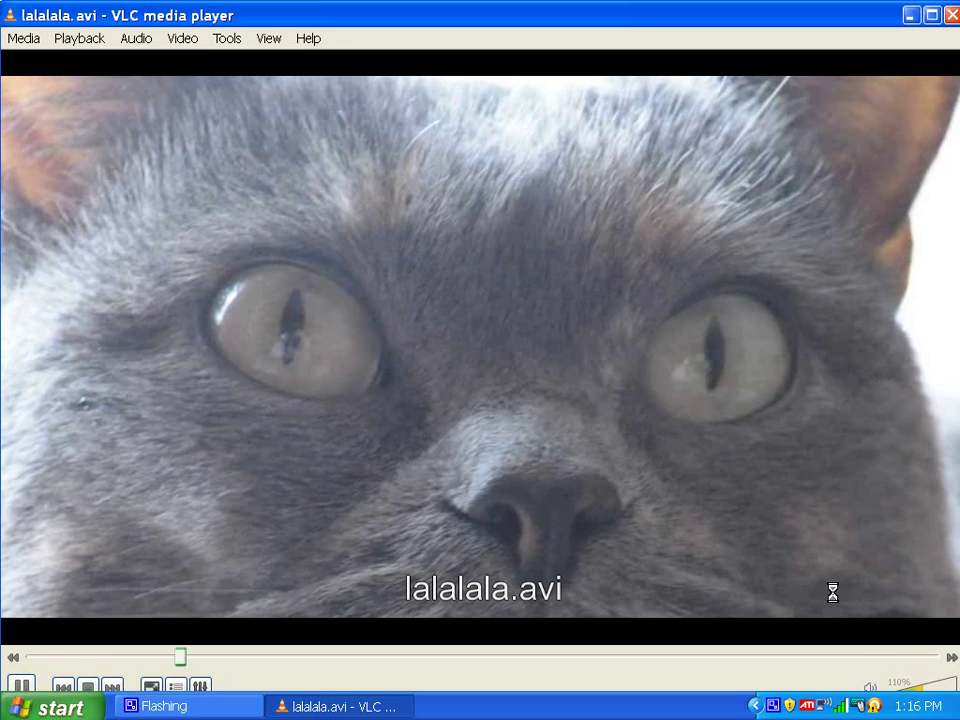
pyautogui.moveTo(455, 20); pyautogui.dragTo(425, 22)
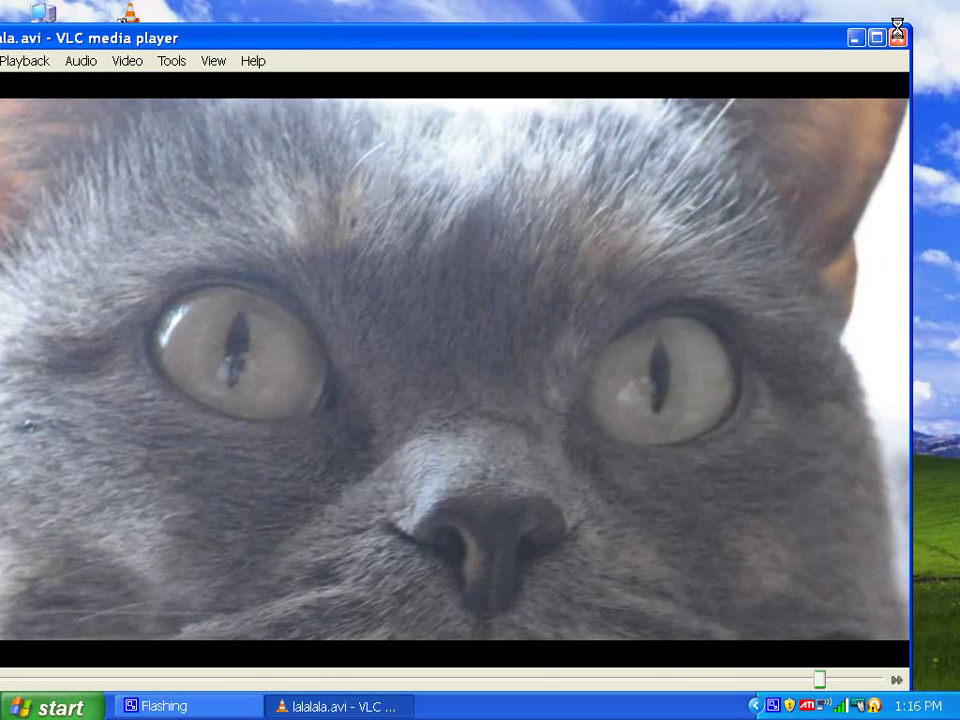
# Step: Close the VLC media player window
pyautogui.click(897, 30)
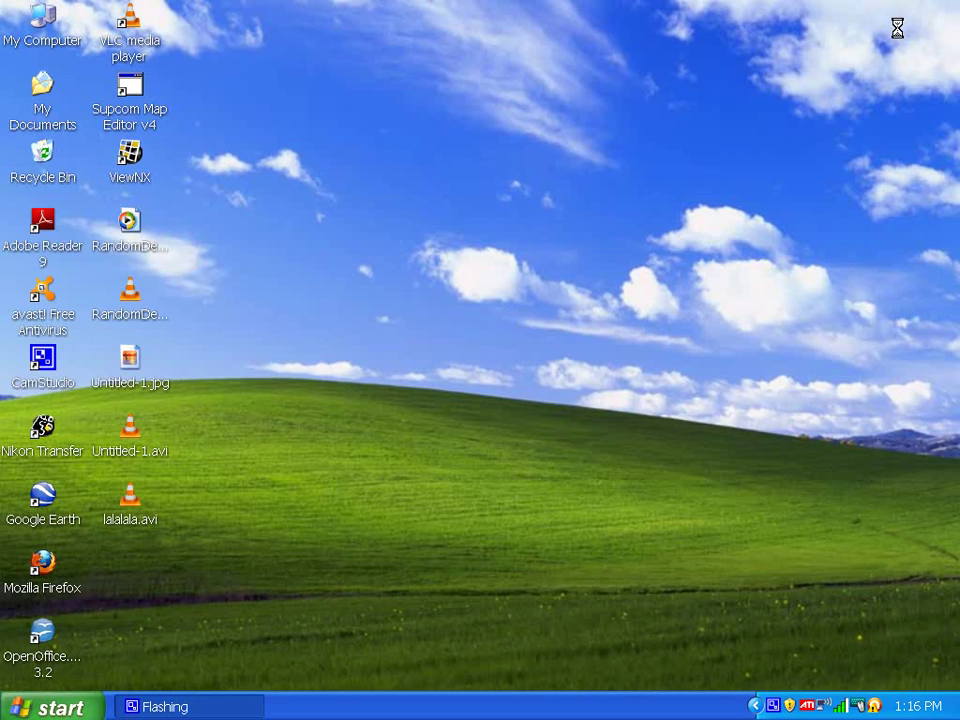